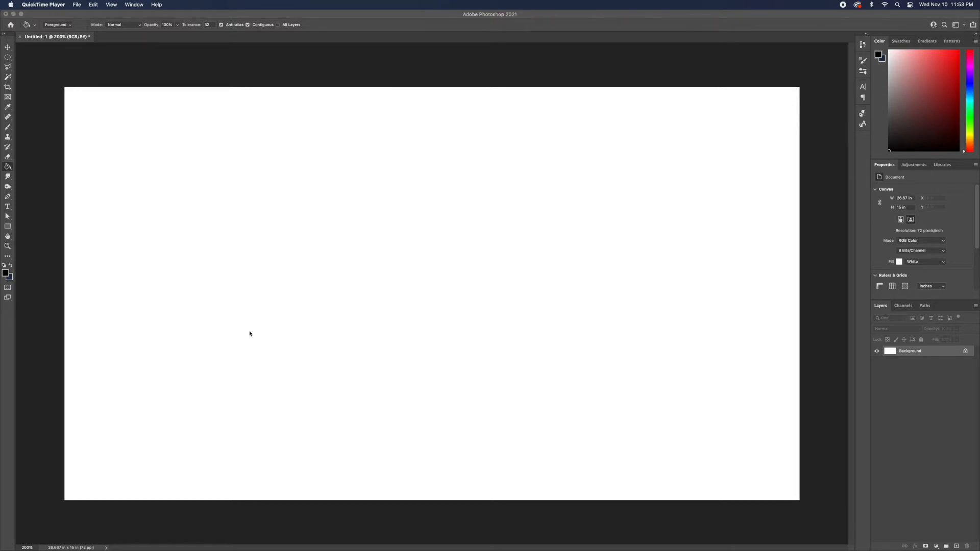
Select the Gradient tool and set the foreground color to hex 1f2d4b.
left_click(7, 169)
left_click(26, 168)
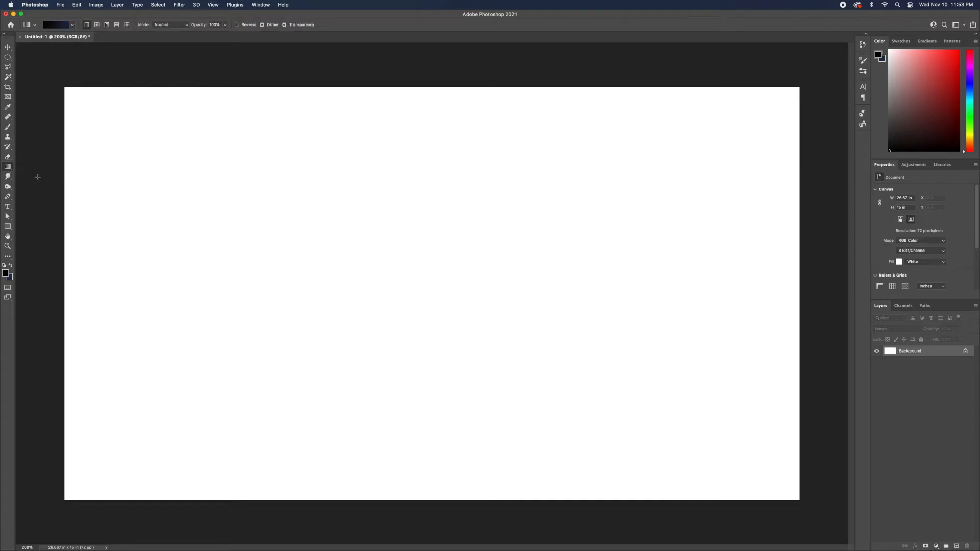
left_click(7, 167)
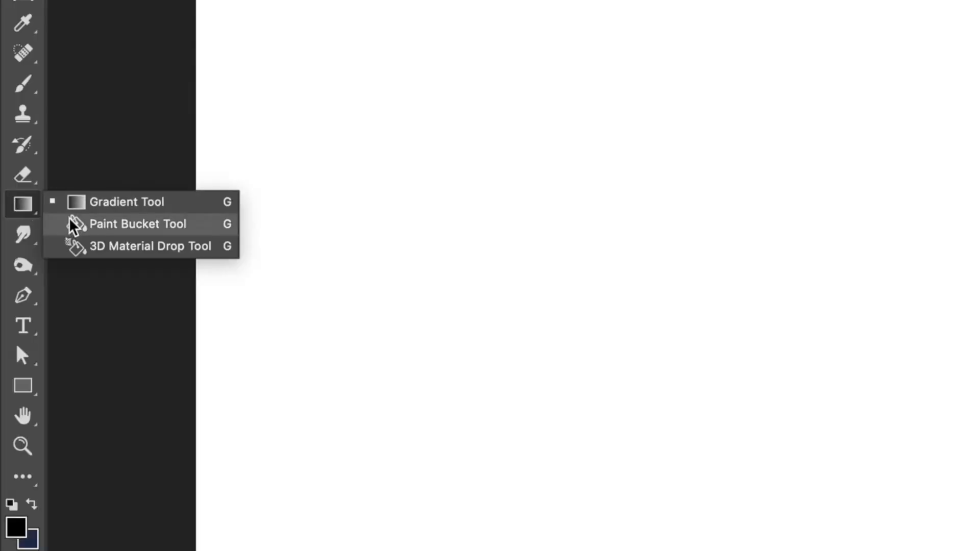
left_click(130, 203)
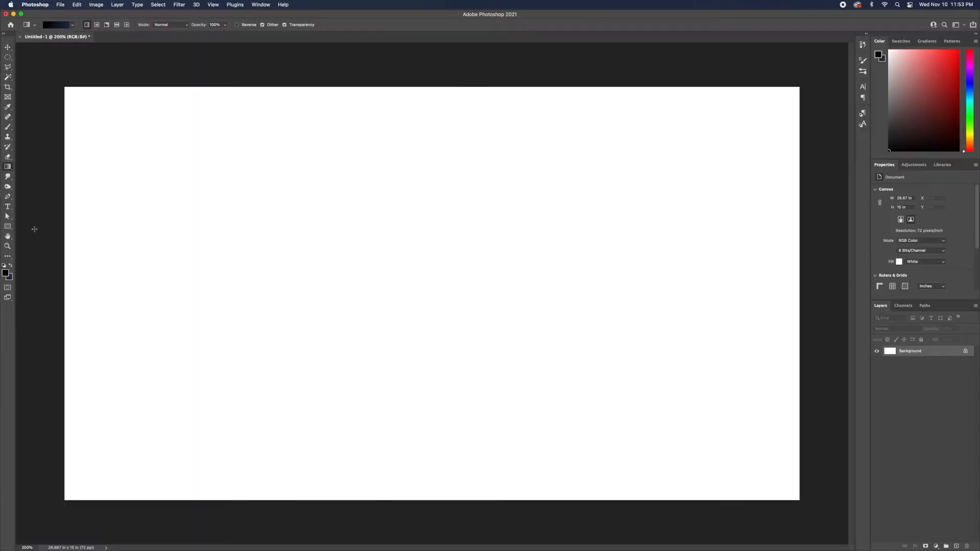
left_click(6, 273)
left_click(700, 220)
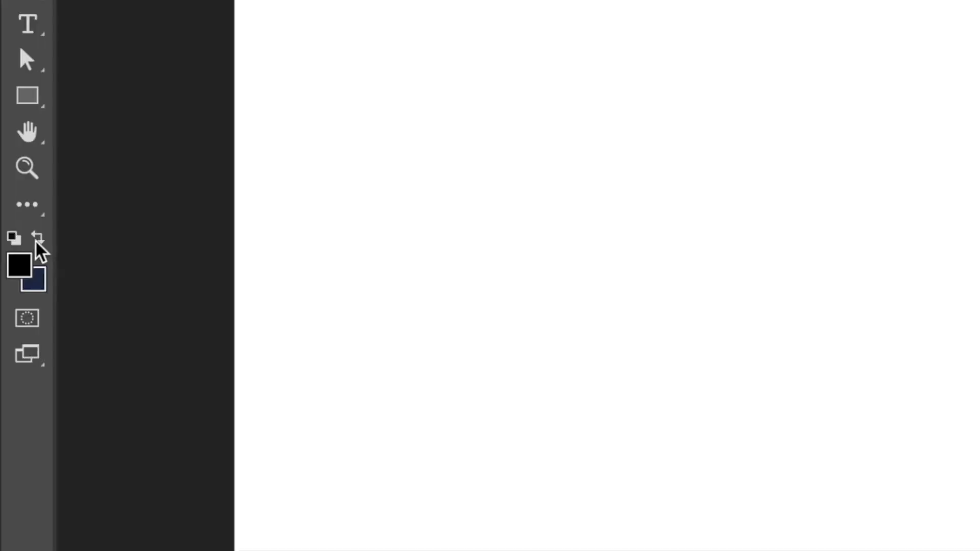
left_click(41, 238)
left_click(26, 268)
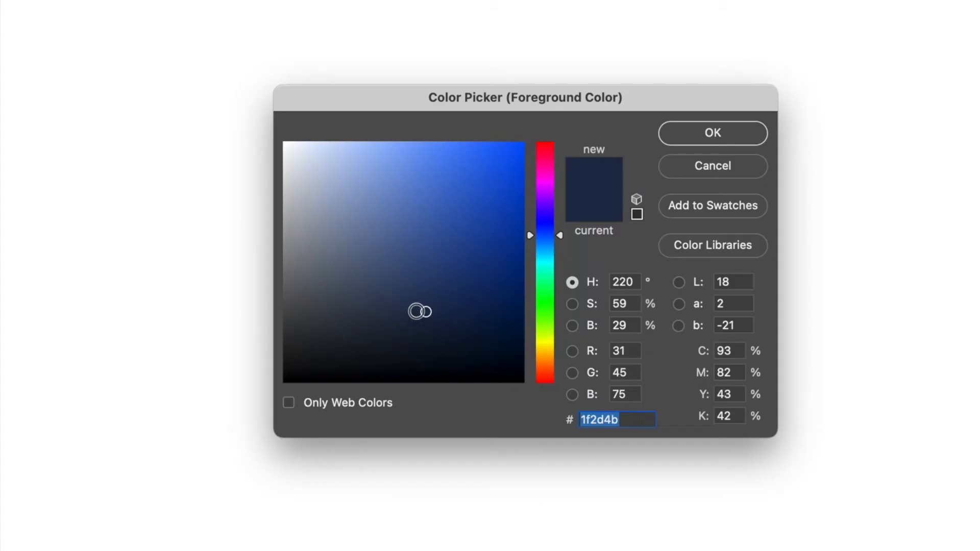
left_click(700, 135)
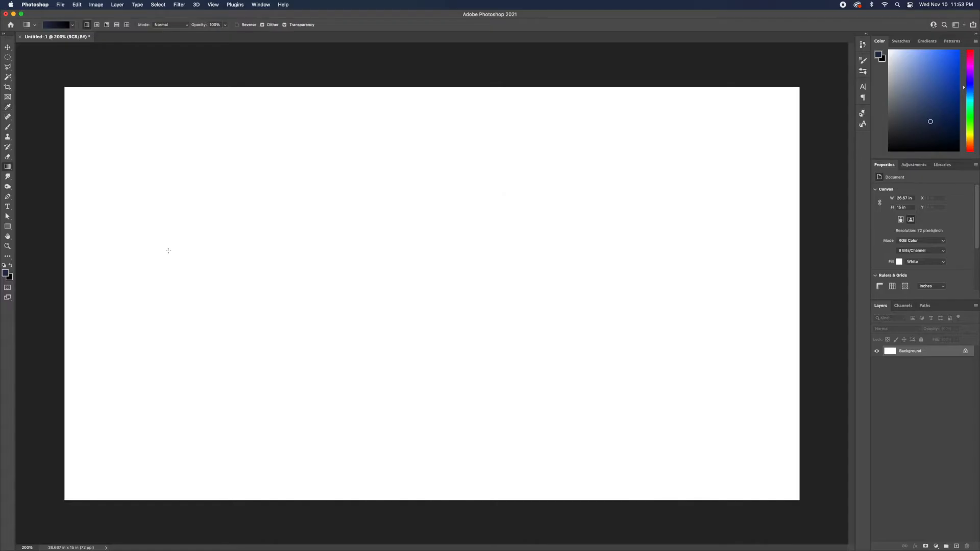
Swap the colors and fill the canvas with a black-to-navy gradient dragged from top toward bottom.
left_click(5, 265)
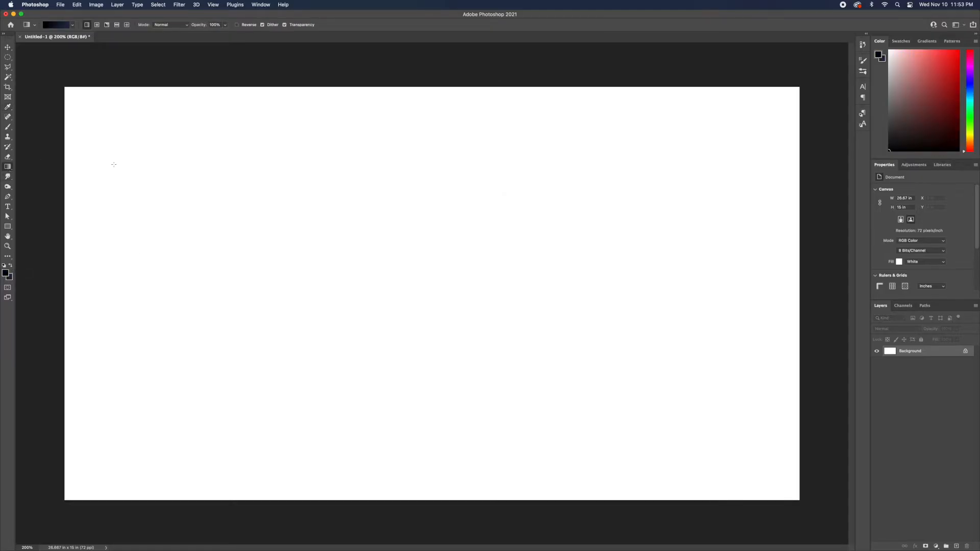
left_click_drag(279, 92, 389, 512)
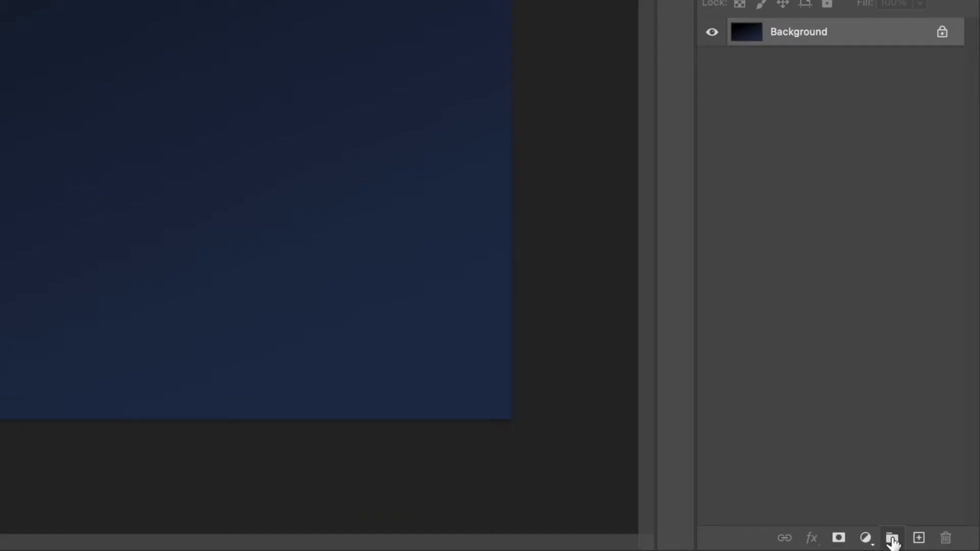
Create a layer group named Stars and add a new empty layer inside it.
left_click(946, 546)
double_click(786, 31)
type("Stars")
key("Return")
left_click(919, 538)
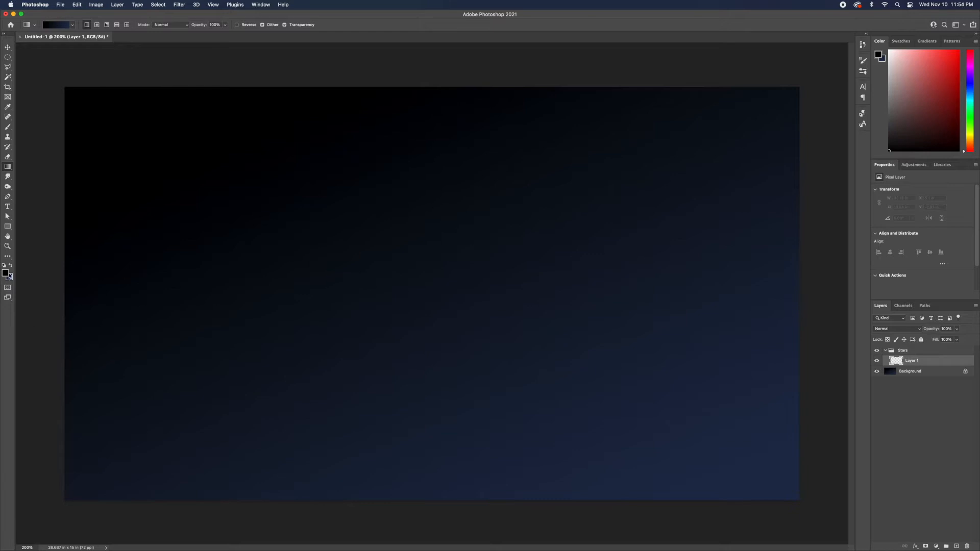
Make white the foreground color and choose the Brush tool's Hard Round brush at 3 px.
left_click(4, 266)
left_click(10, 266)
left_click(7, 126)
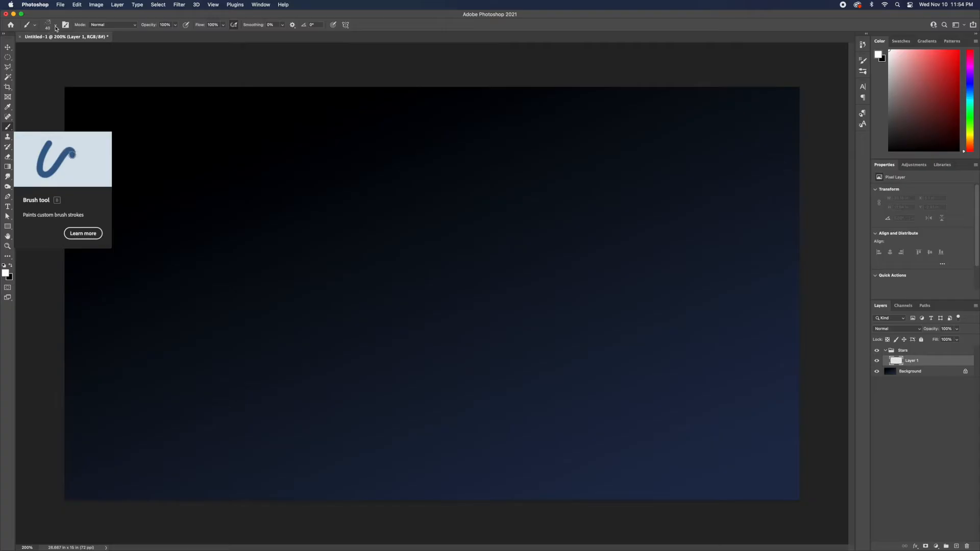
left_click(56, 29)
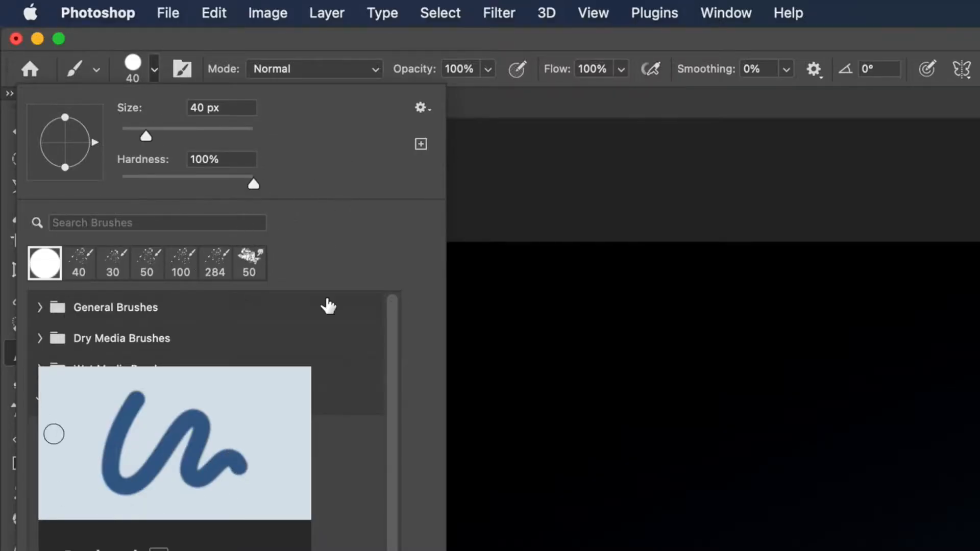
left_click(41, 401)
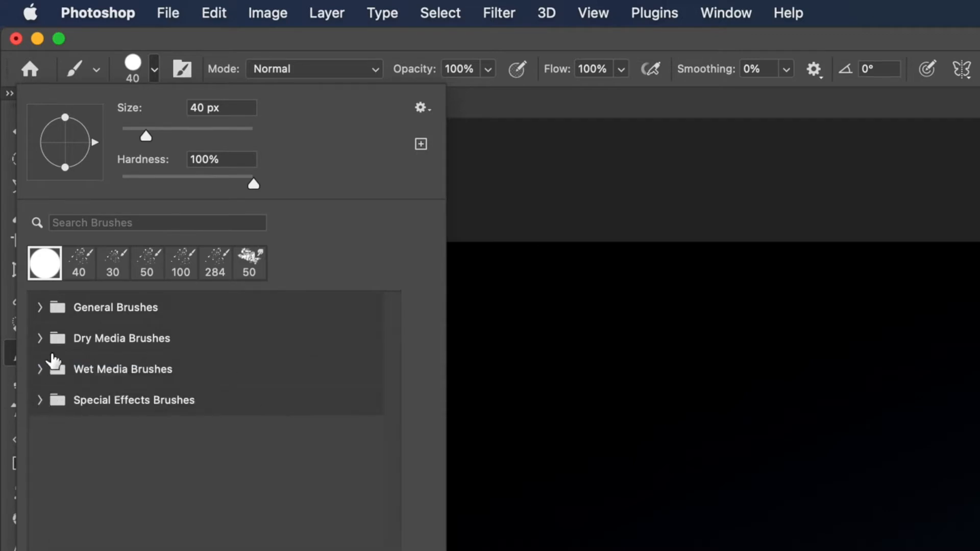
left_click(41, 306)
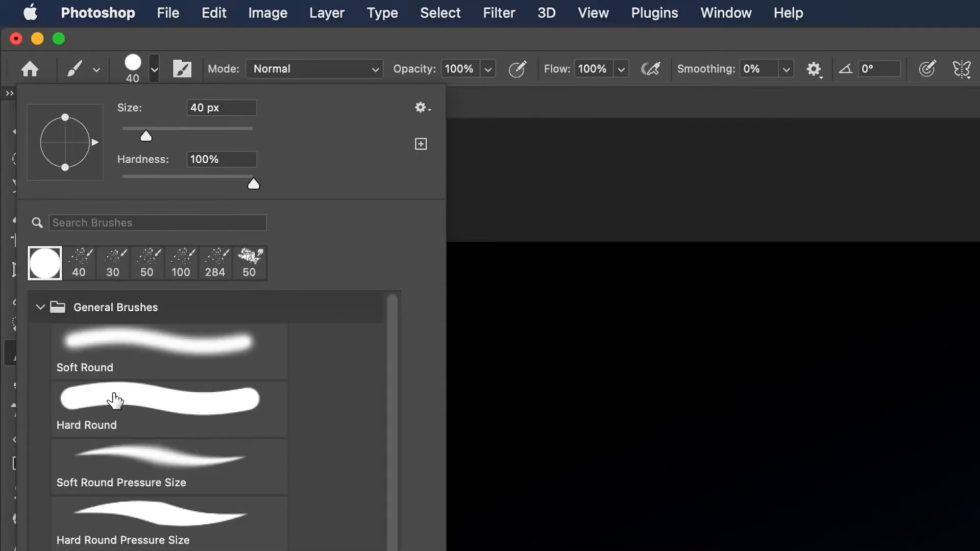
left_click(97, 396)
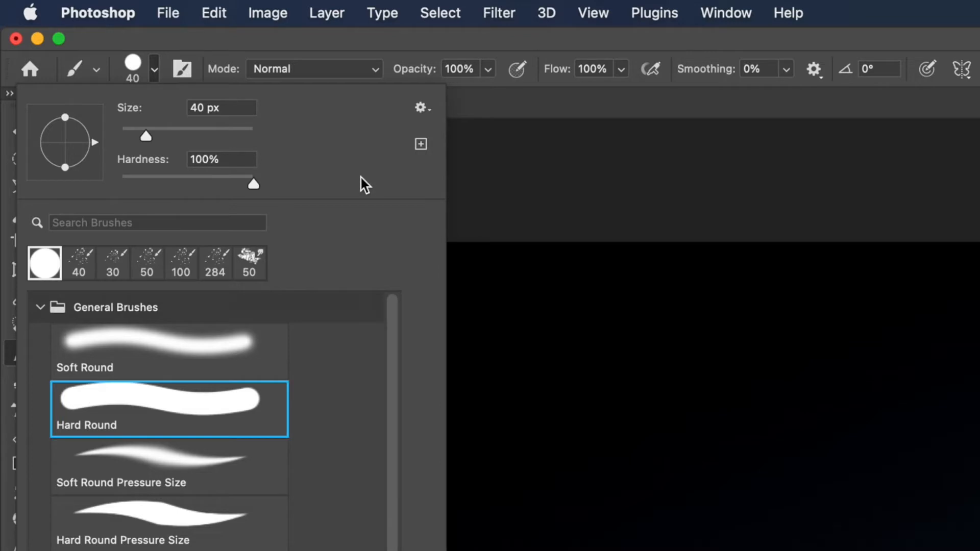
left_click_drag(254, 184, 295, 192)
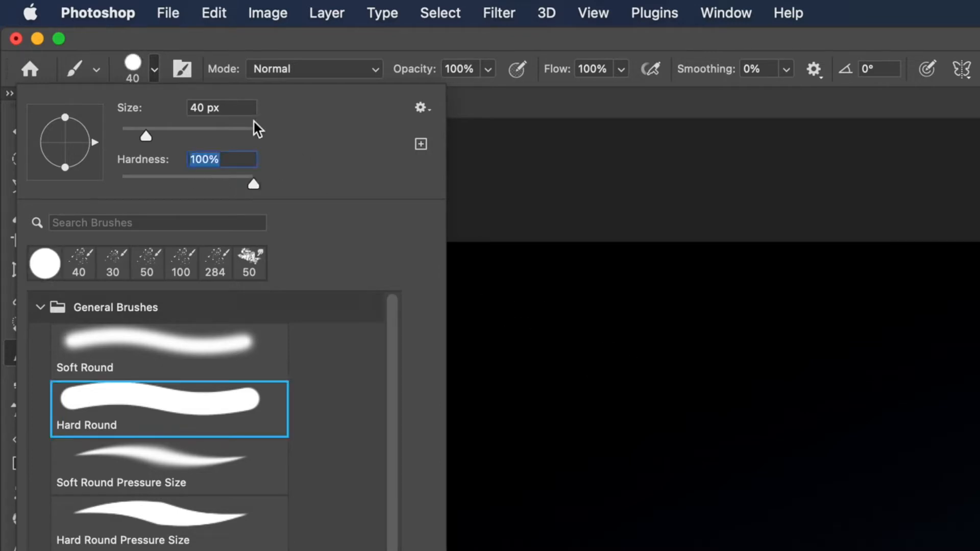
left_click_drag(145, 136, 121, 140)
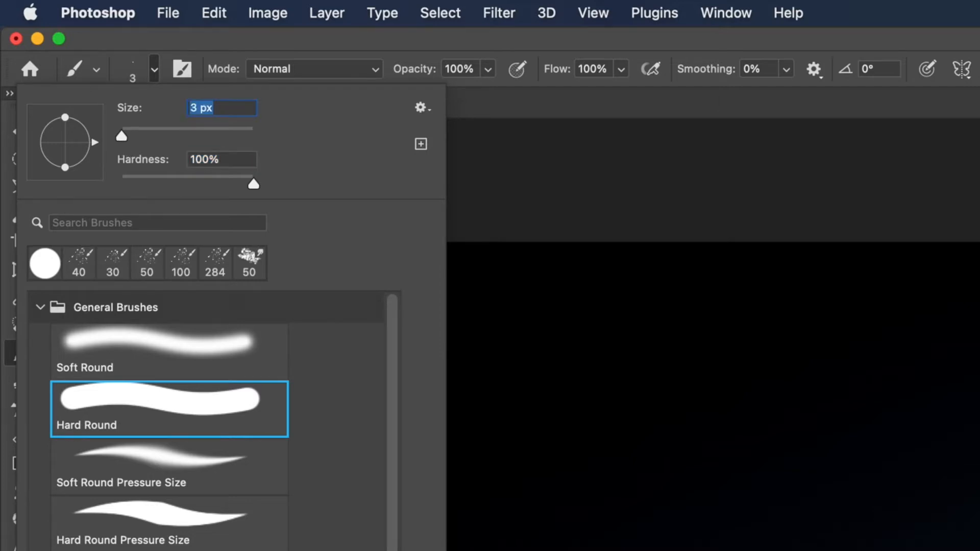
key("Return")
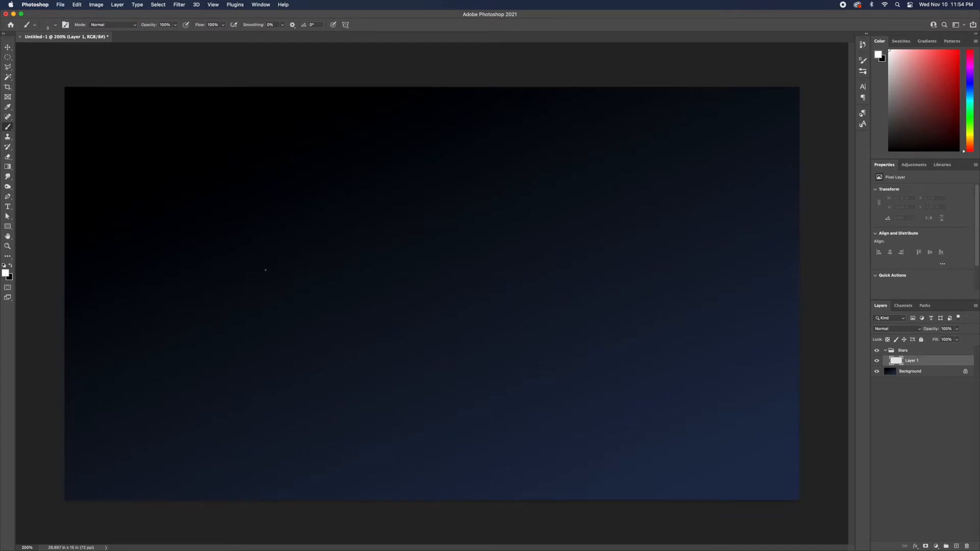
Paint small white star dots scattered across the canvas on the new layer.
left_click(265, 269)
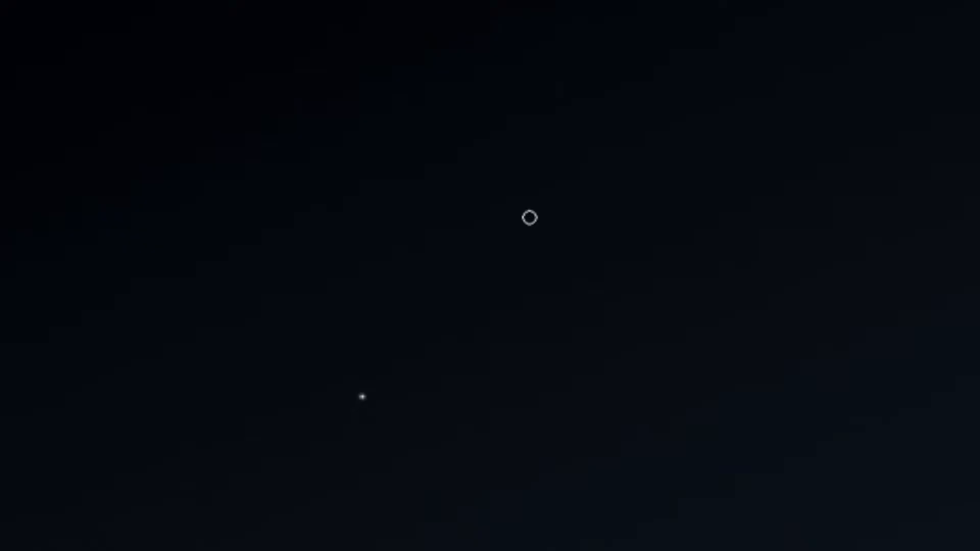
key("Caps_Lock")
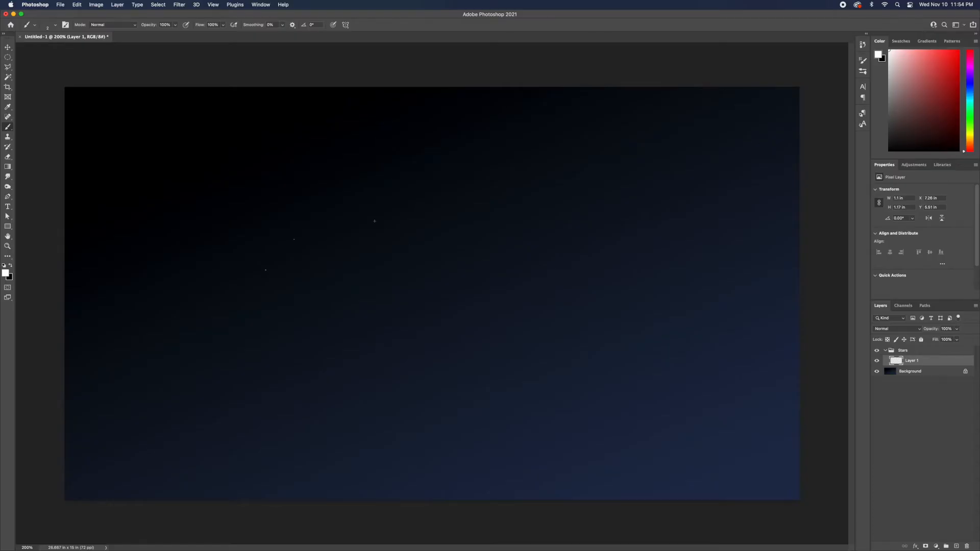
left_click(347, 183)
left_click(597, 283)
left_click(256, 365)
left_click(164, 150)
Duplicate the star layer and rotate the copy about -8 degrees with Free Transform.
left_click(8, 47)
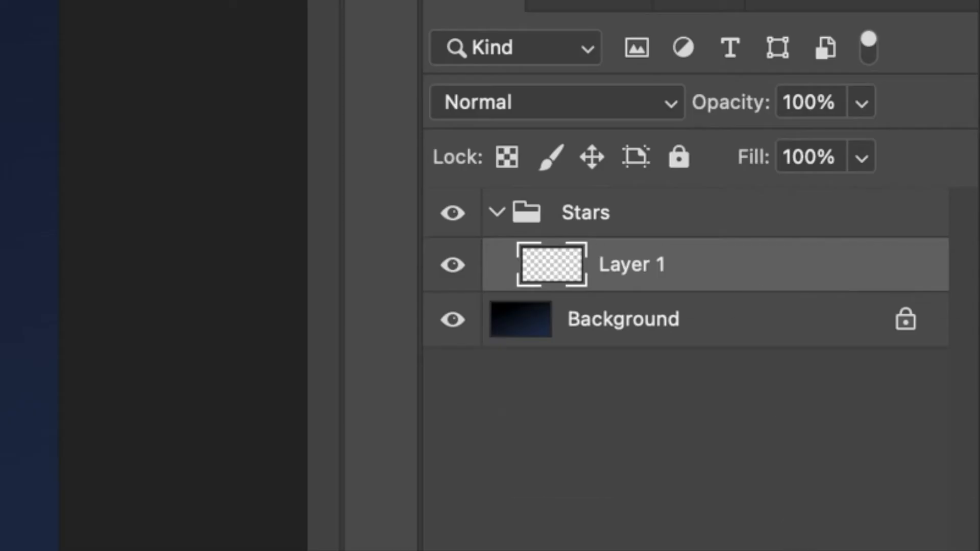
key("super+j")
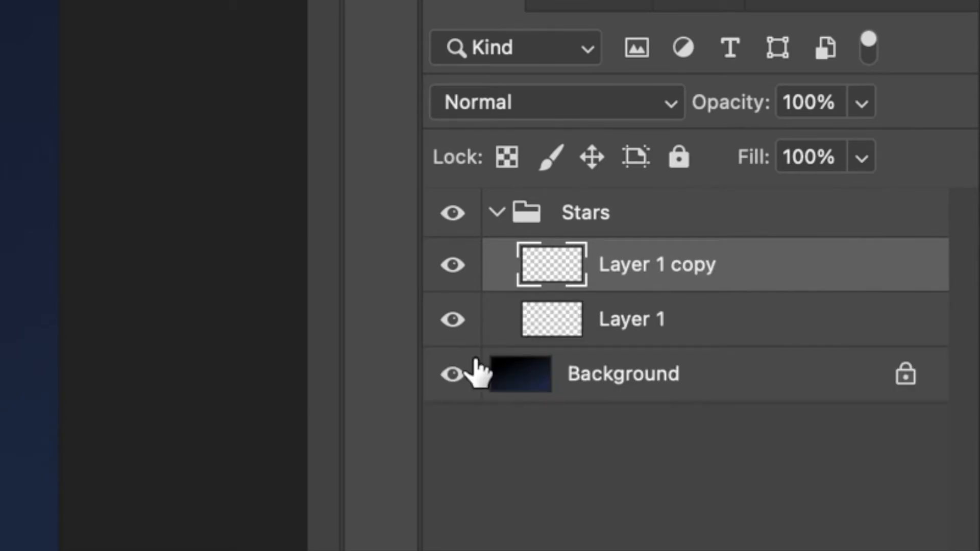
key("super+t")
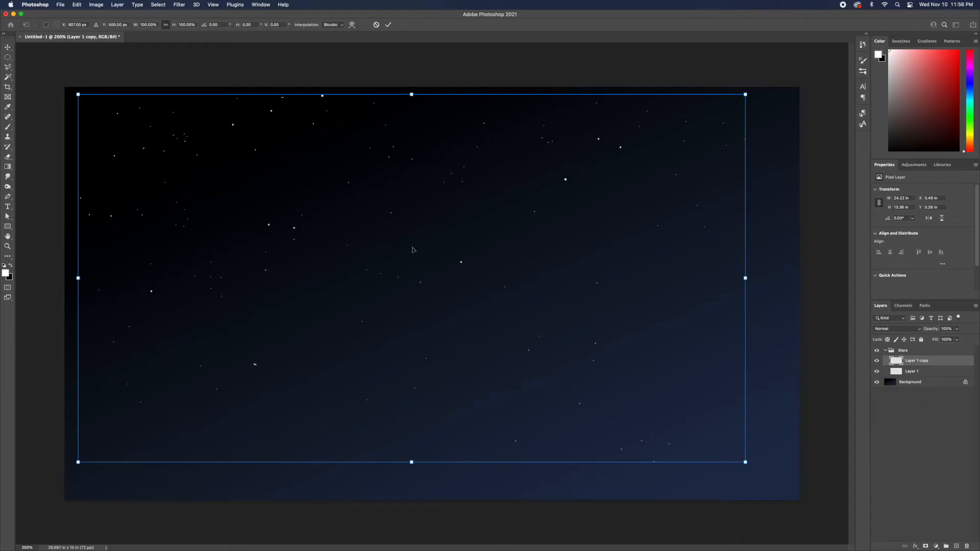
left_click_drag(766, 490, 556, 342)
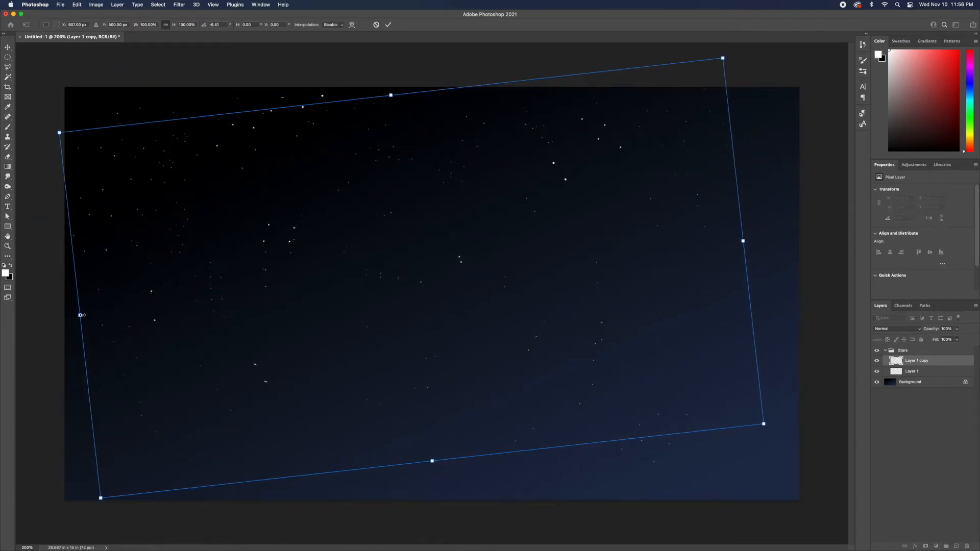
Flip the star copy horizontally, rotate and reposition it over the canvas, and commit the transform.
right_click(246, 300)
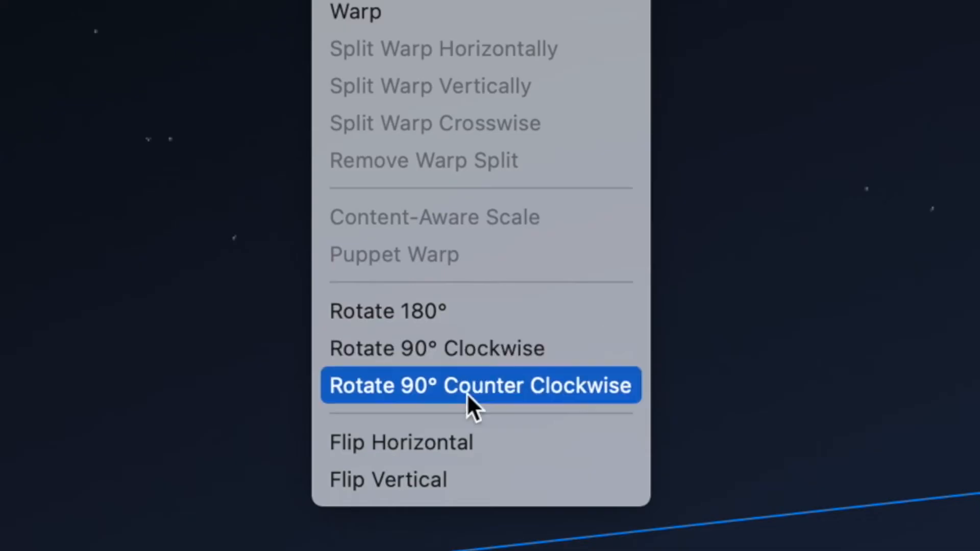
left_click(446, 440)
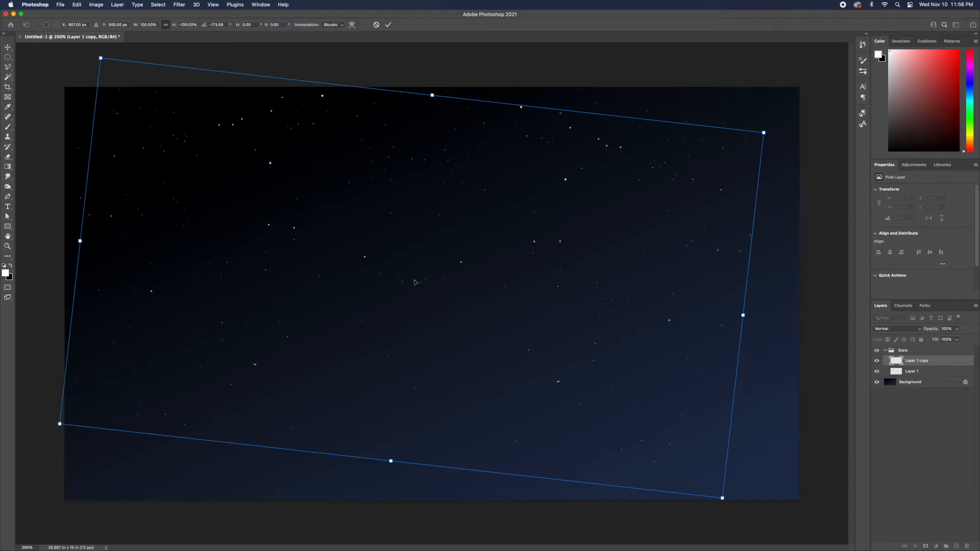
left_click_drag(739, 427, 766, 345)
left_click_drag(569, 353, 700, 313)
key("Return")
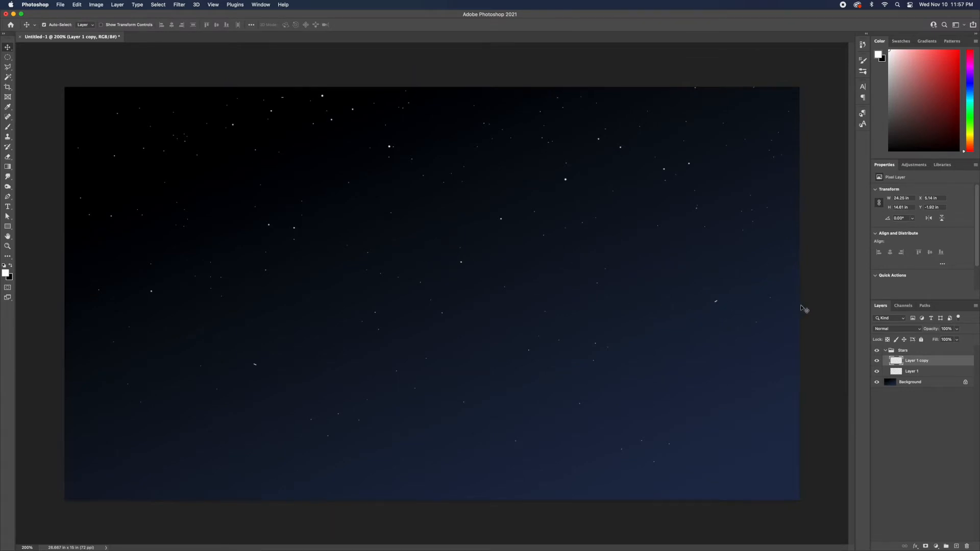
Add a new layer above the collapsed Stars group and pick Kyle's Spatter Brushes – Supreme Spatter brush.
left_click(885, 351)
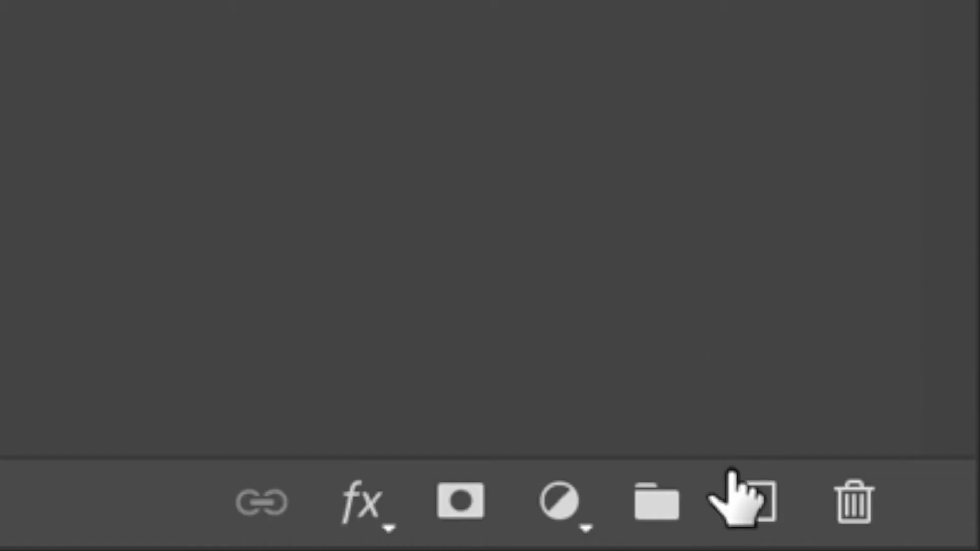
left_click(740, 495)
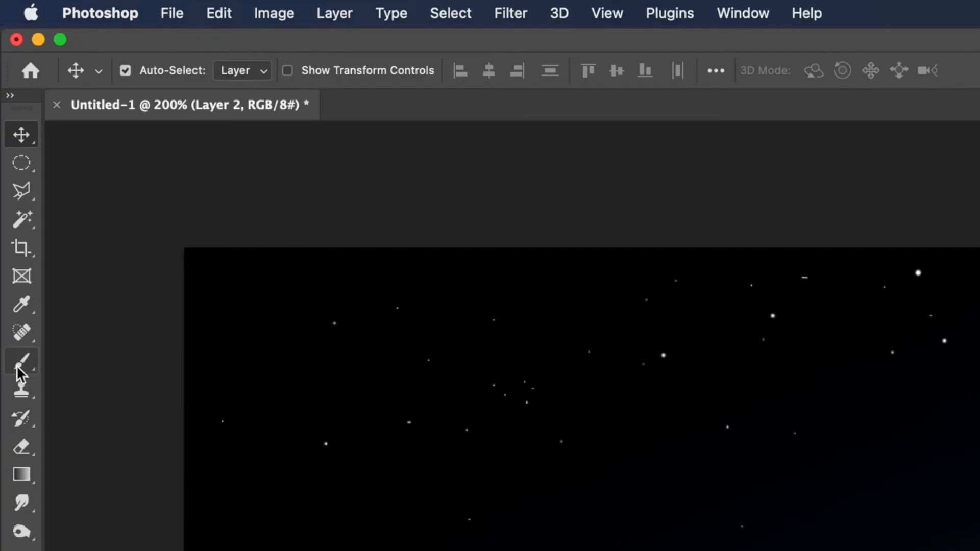
left_click(21, 363)
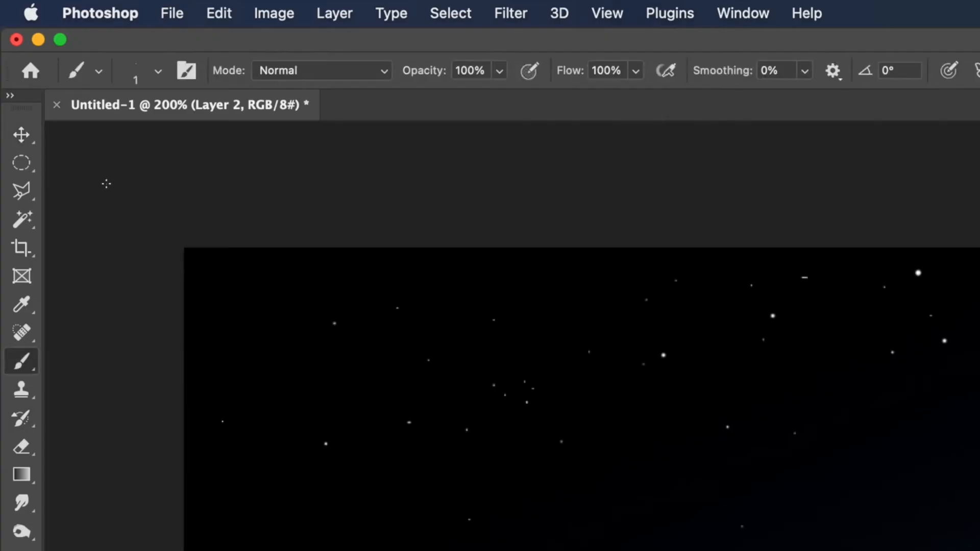
left_click(158, 74)
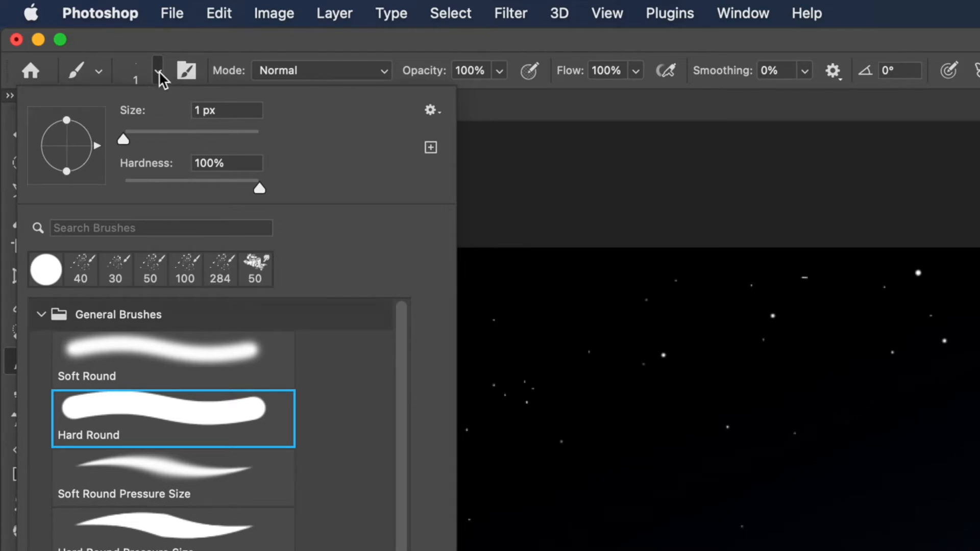
left_click(39, 313)
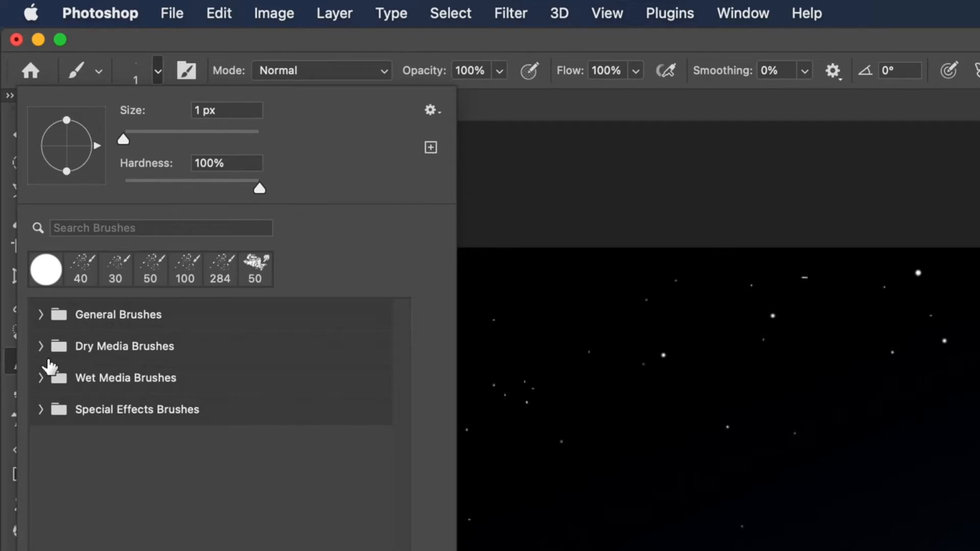
left_click(36, 414)
left_click(41, 410)
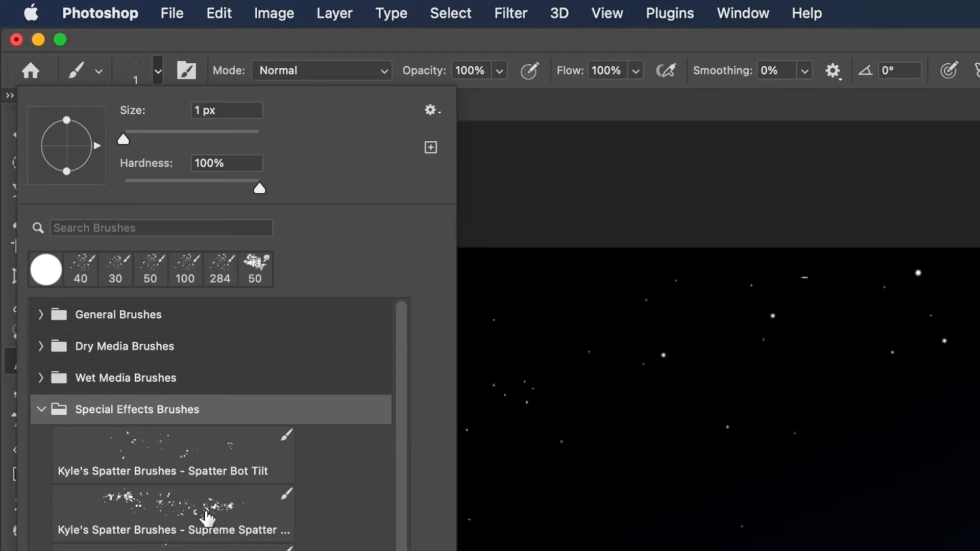
left_click(172, 516)
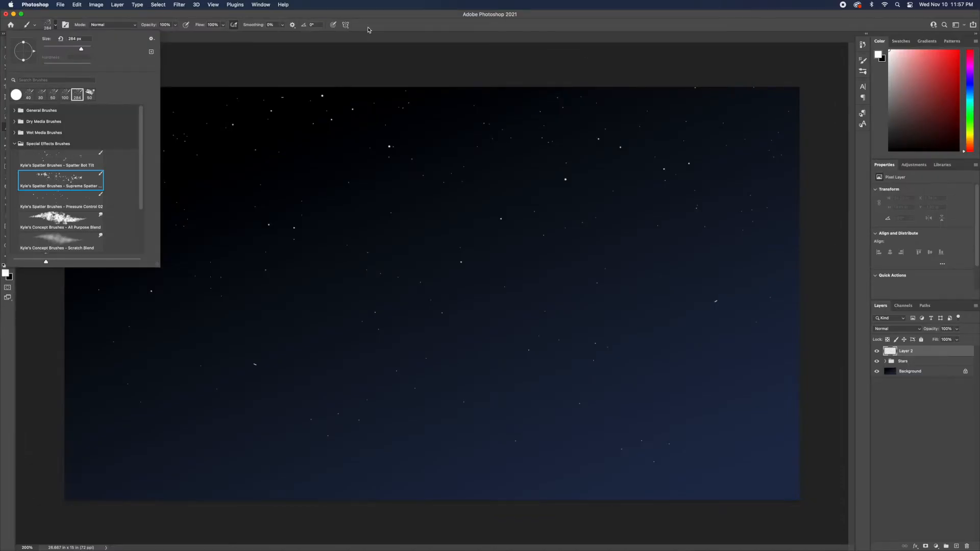
left_click(368, 29)
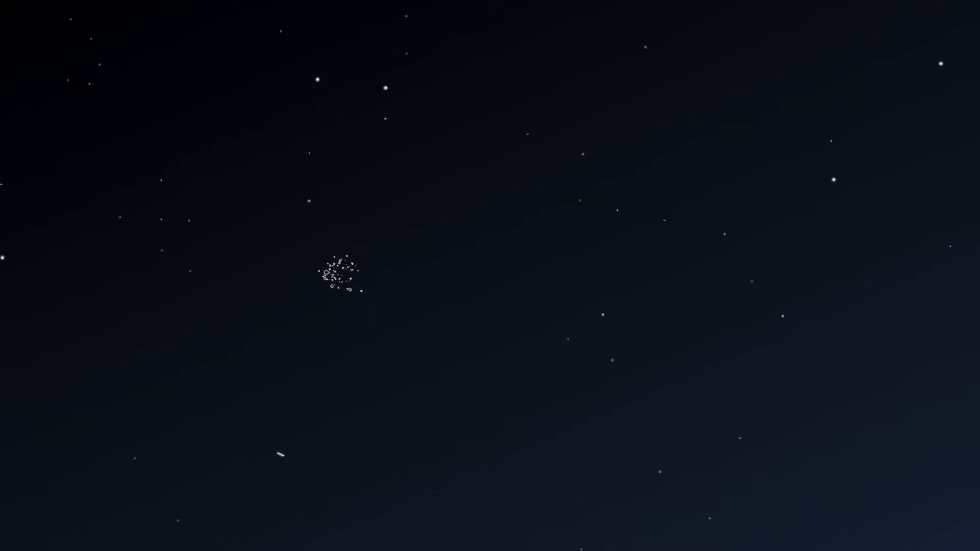
Paint a horizontal comet with the spatter brush, its bright head left of the canvas center.
mouse_move(346, 263)
left_mouse_down()
mouse_move(409, 268)
mouse_move(357, 252)
mouse_move(393, 268)
mouse_move(385, 261)
mouse_move(611, 264)
left_mouse_up()
left_click_drag(308, 295, 491, 296)
left_click_drag(290, 291, 391, 295)
left_click_drag(305, 297, 370, 295)
mouse_move(294, 294)
left_mouse_down()
mouse_move(395, 294)
mouse_move(310, 290)
mouse_move(380, 289)
left_mouse_up()
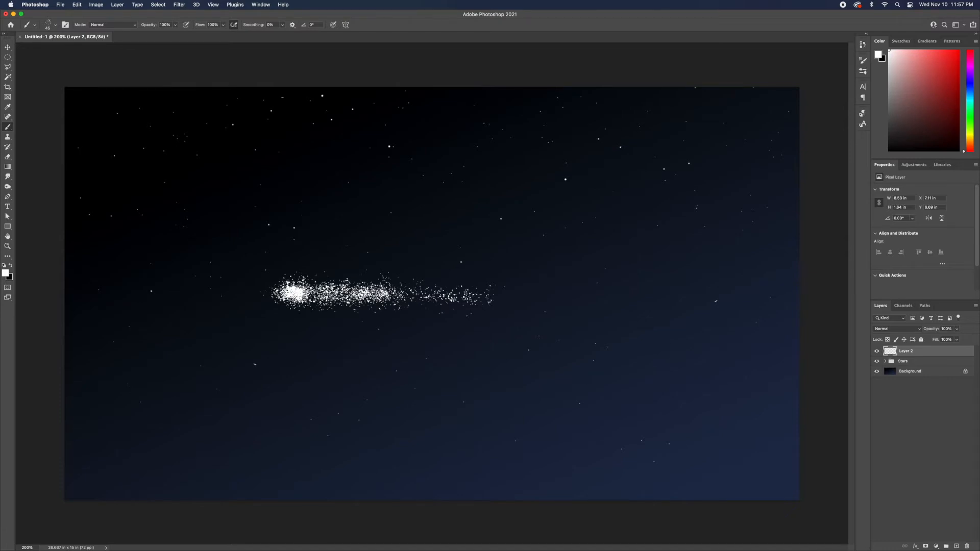
mouse_move(300, 296)
left_mouse_down()
mouse_move(380, 309)
mouse_move(360, 292)
mouse_move(332, 295)
mouse_move(375, 302)
mouse_move(371, 292)
left_mouse_up()
mouse_move(290, 284)
left_mouse_down()
mouse_move(355, 271)
mouse_move(335, 271)
left_mouse_up()
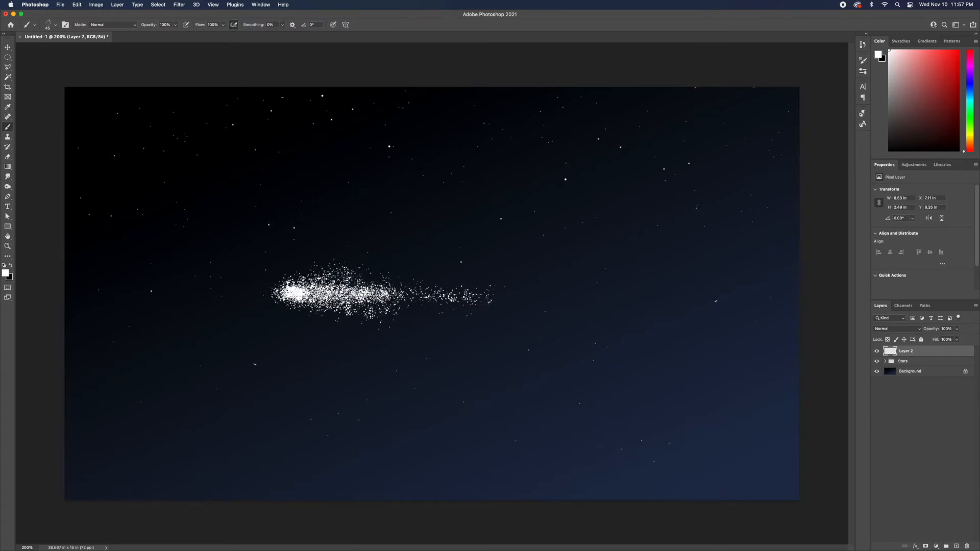
Reduce the brush size and paint more spatter strokes extending and thickening the comet's tail.
key("bracketleft")
left_click_drag(355, 319, 492, 350)
left_click_drag(386, 318, 553, 349)
left_click_drag(441, 320, 495, 322)
left_click_drag(495, 280, 525, 278)
mouse_move(457, 293)
left_mouse_down()
mouse_move(582, 294)
mouse_move(352, 290)
mouse_move(302, 301)
mouse_move(334, 296)
mouse_move(287, 292)
mouse_move(290, 302)
mouse_move(322, 294)
mouse_move(356, 305)
mouse_move(313, 308)
left_mouse_up()
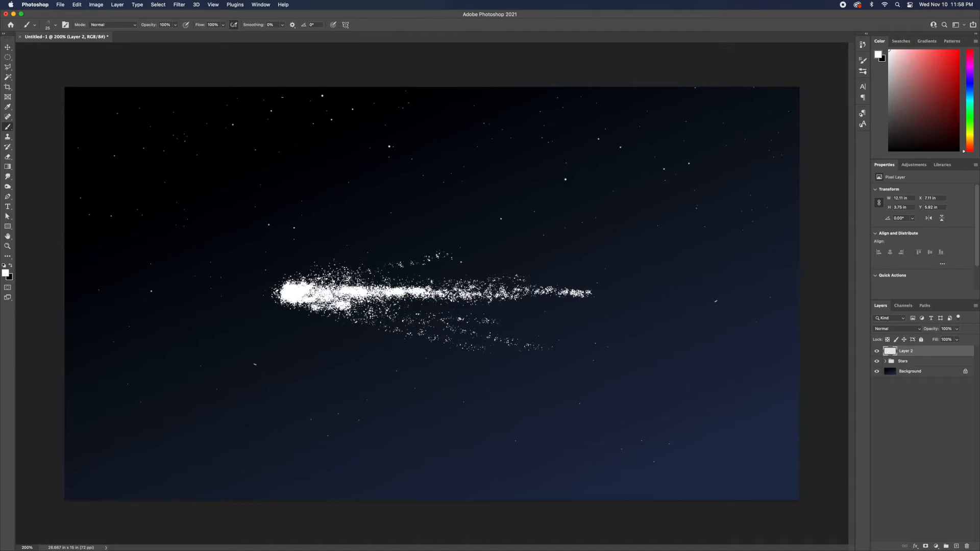
Enlarge the spatter brush and paint more strokes across the comet's head and tail.
left_click_drag(391, 302, 416, 303)
key("bracketright")
key("bracketright")
key("bracketright")
mouse_move(294, 290)
left_mouse_down()
mouse_move(327, 277)
mouse_move(434, 297)
left_mouse_up()
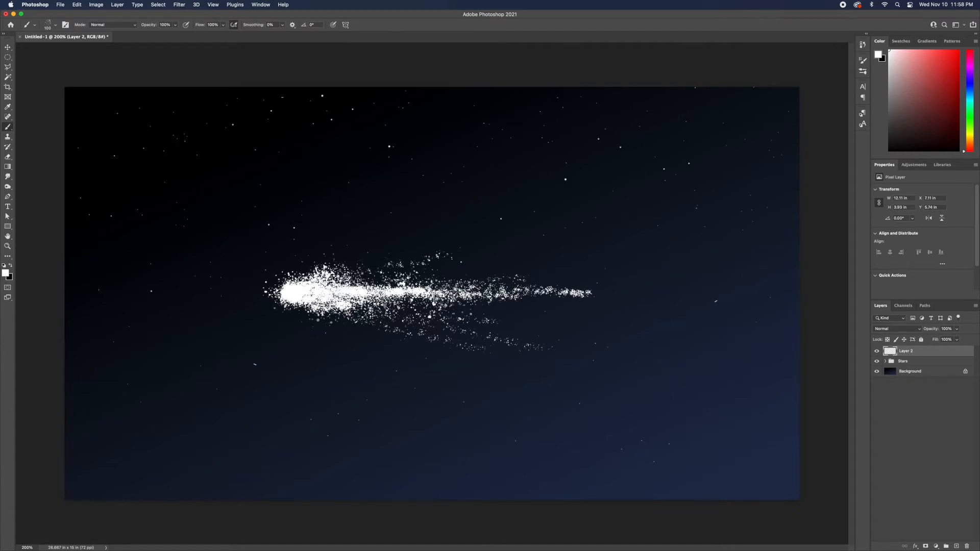
left_click_drag(490, 284, 499, 271)
Apply a Motion Blur to the comet layer with an angle of -1° and a distance of 187 pixels.
left_click(180, 5)
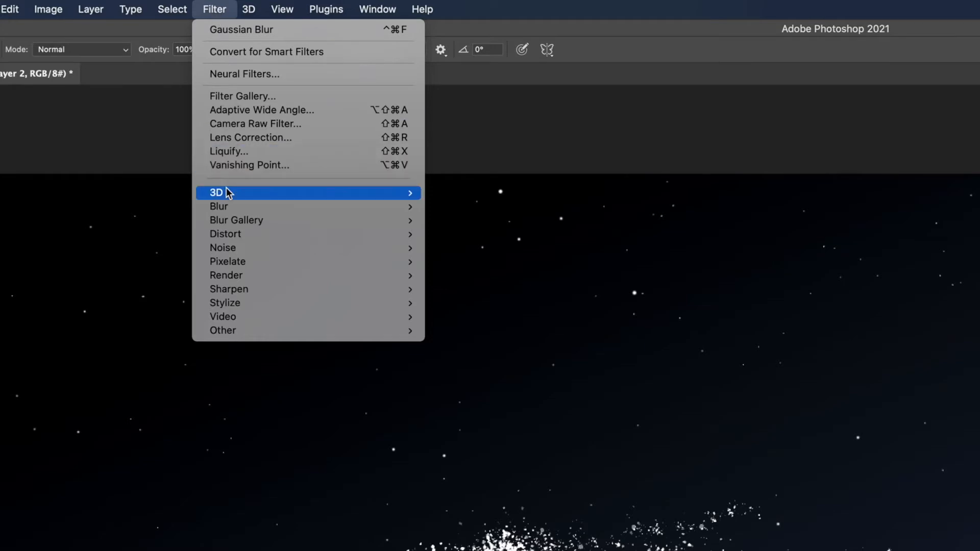
mouse_move(269, 206)
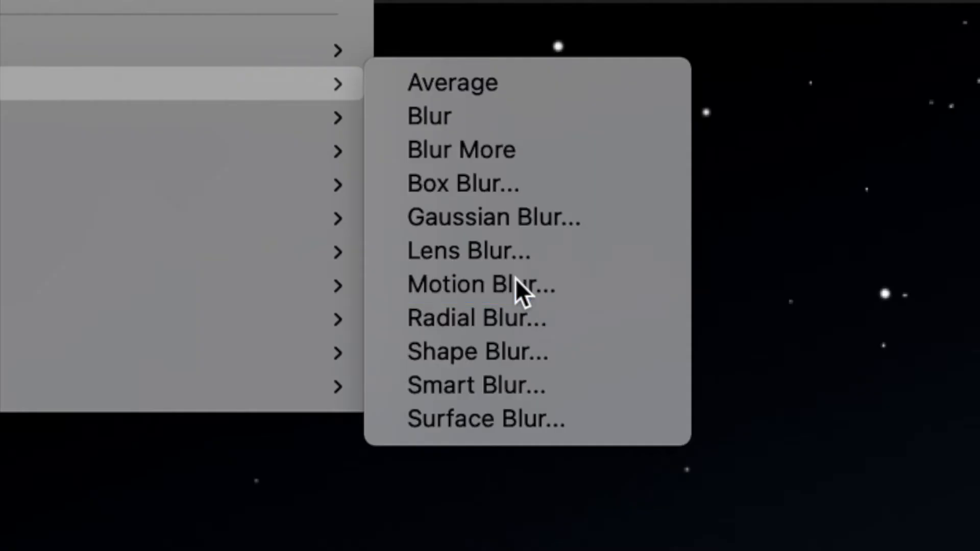
left_click(461, 294)
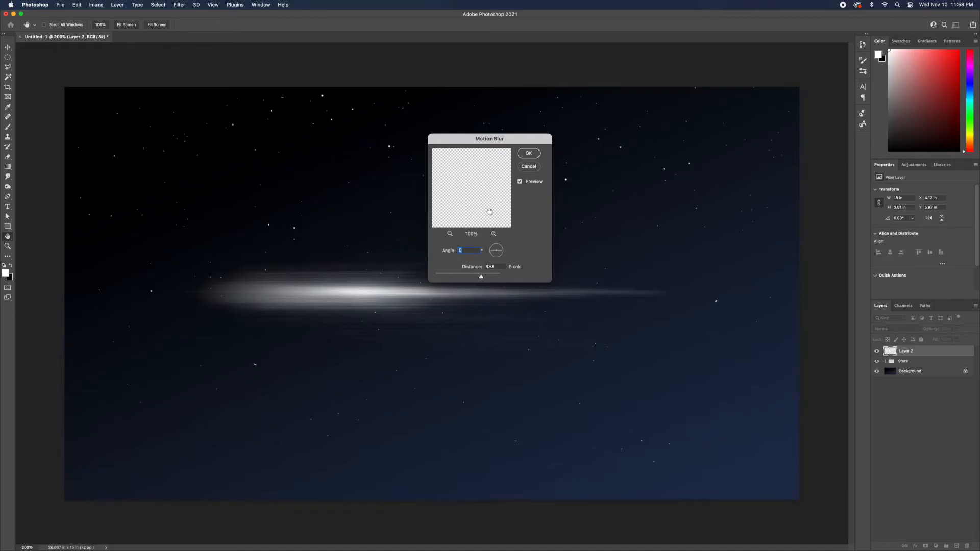
mouse_move(481, 277)
left_mouse_down()
mouse_move(432, 276)
mouse_move(442, 276)
left_mouse_up()
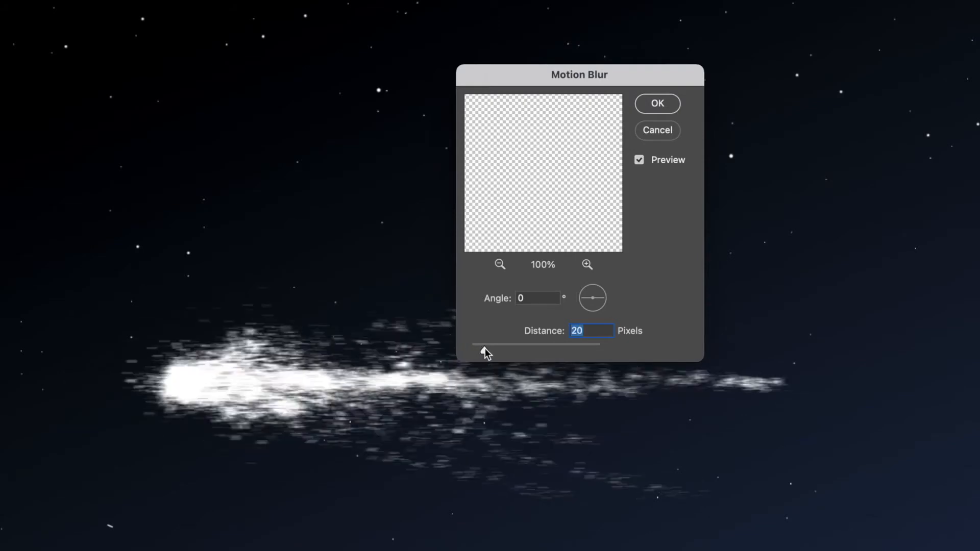
mouse_move(485, 348)
left_mouse_down()
mouse_move(617, 352)
mouse_move(510, 349)
mouse_move(527, 350)
left_mouse_up()
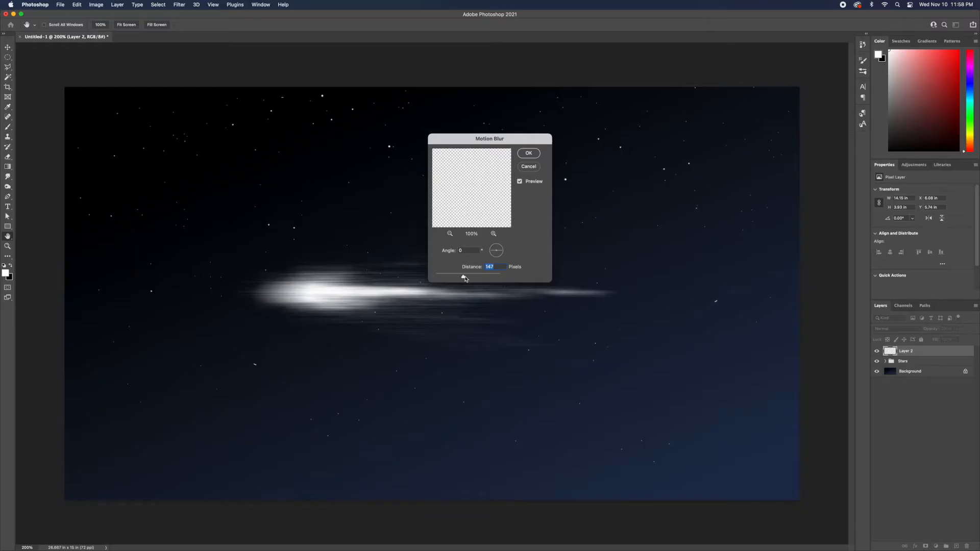
left_click_drag(465, 278, 472, 279)
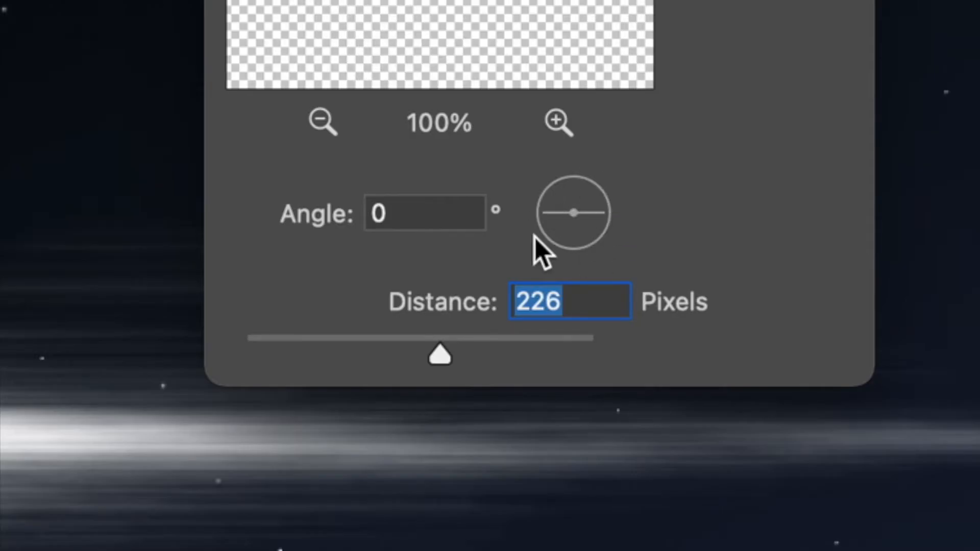
left_click_drag(589, 210, 607, 220)
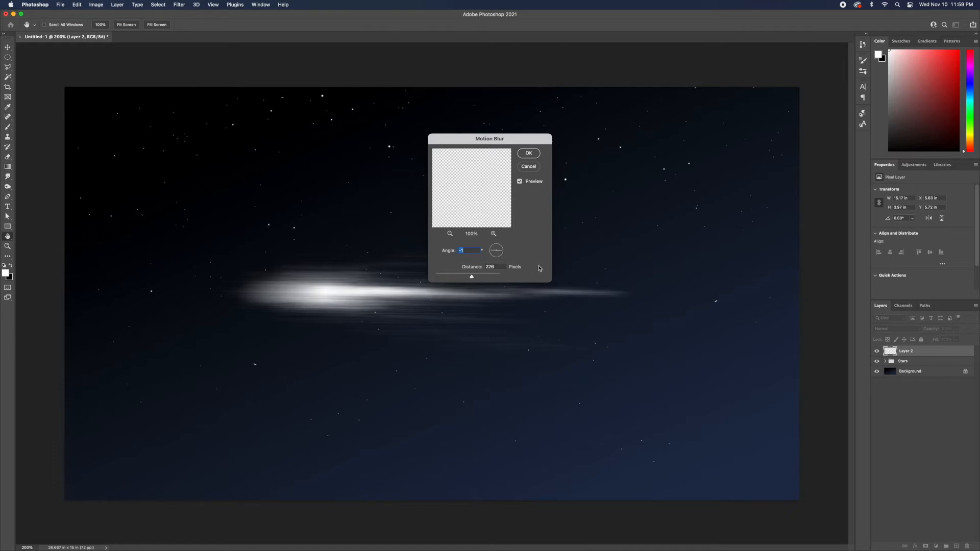
left_click_drag(467, 277, 468, 277)
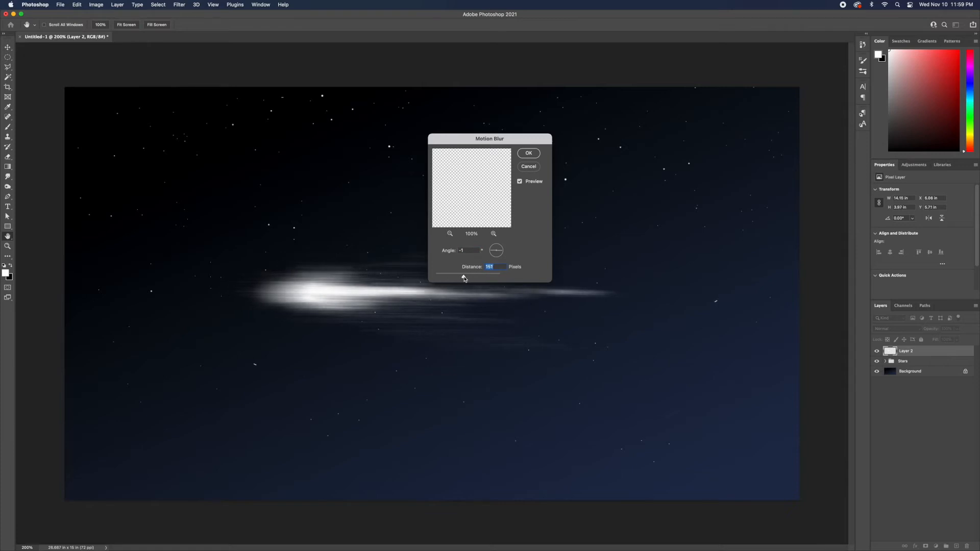
left_click_drag(466, 279, 463, 278)
left_click_drag(461, 277, 467, 278)
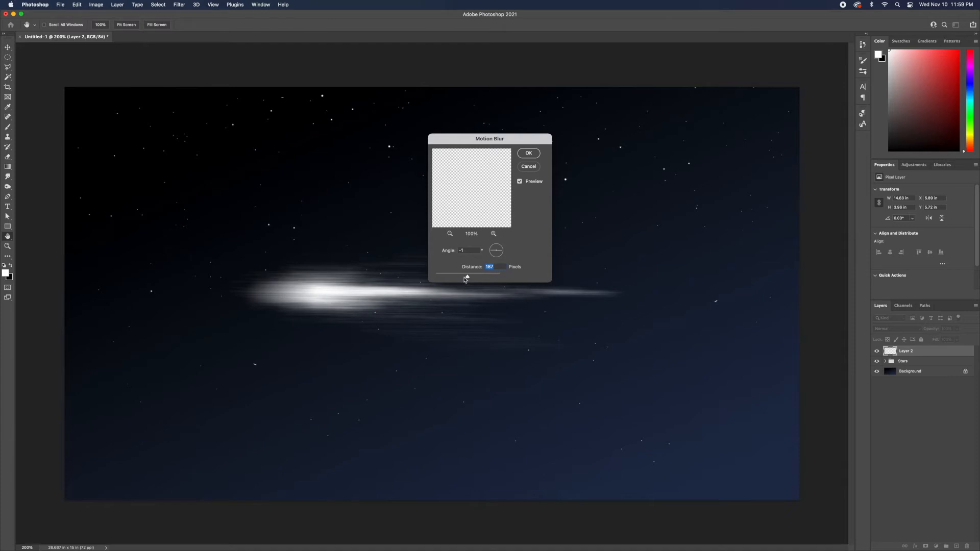
left_click(529, 153)
Duplicate the blurred comet layer.
key("b")
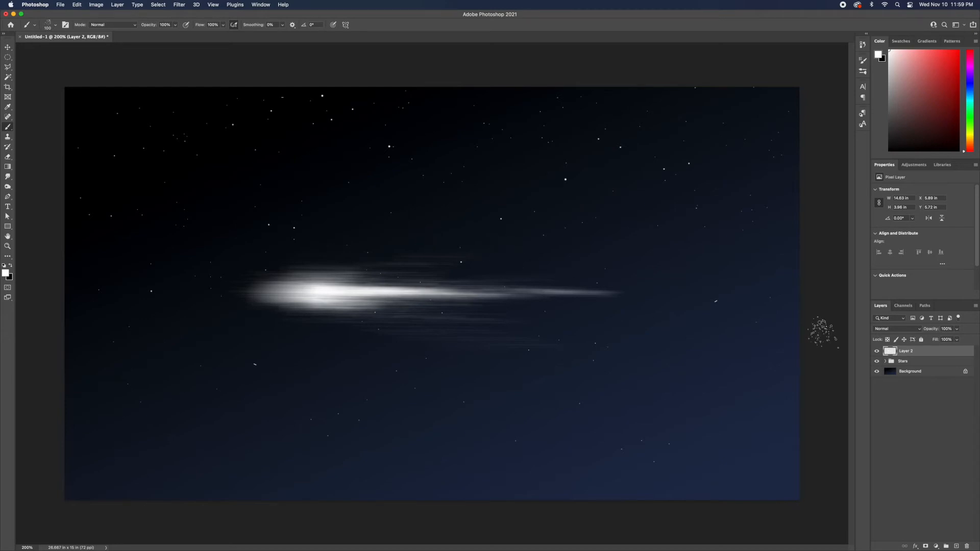
left_click_drag(927, 354, 955, 522)
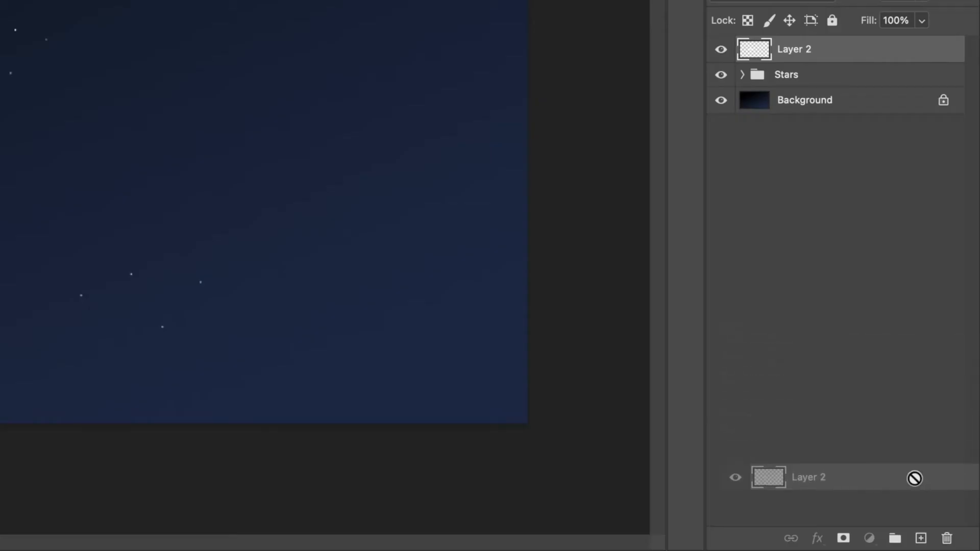
left_click_drag(914, 478, 921, 538)
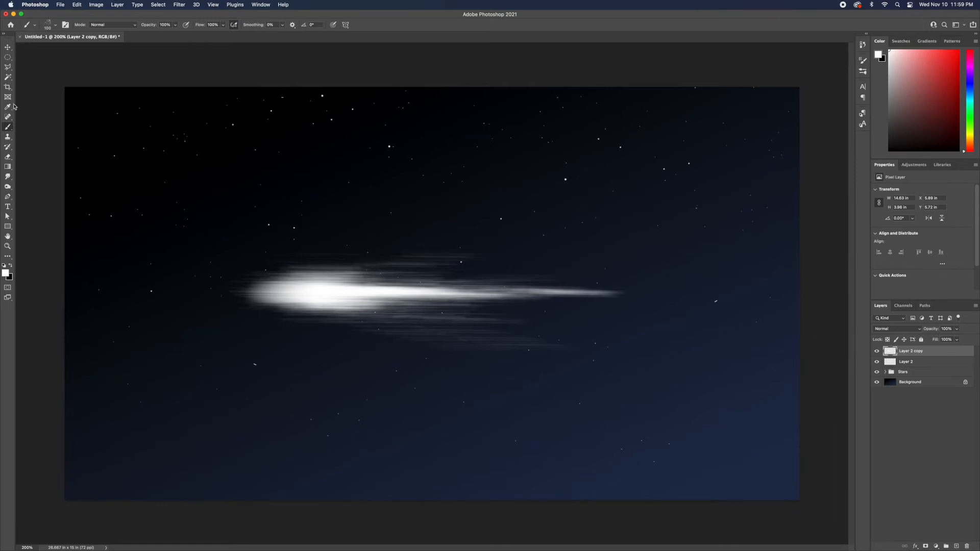
Move the duplicated comet upward so it sits above the original comet.
left_click(8, 48)
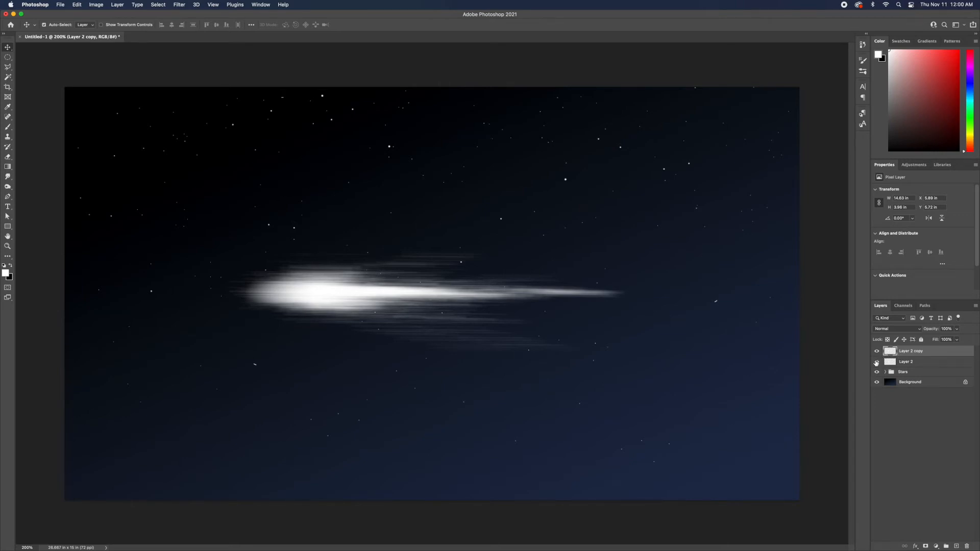
left_click(876, 362)
left_click(877, 361)
left_click_drag(297, 291, 319, 243)
left_click_drag(239, 201, 238, 201)
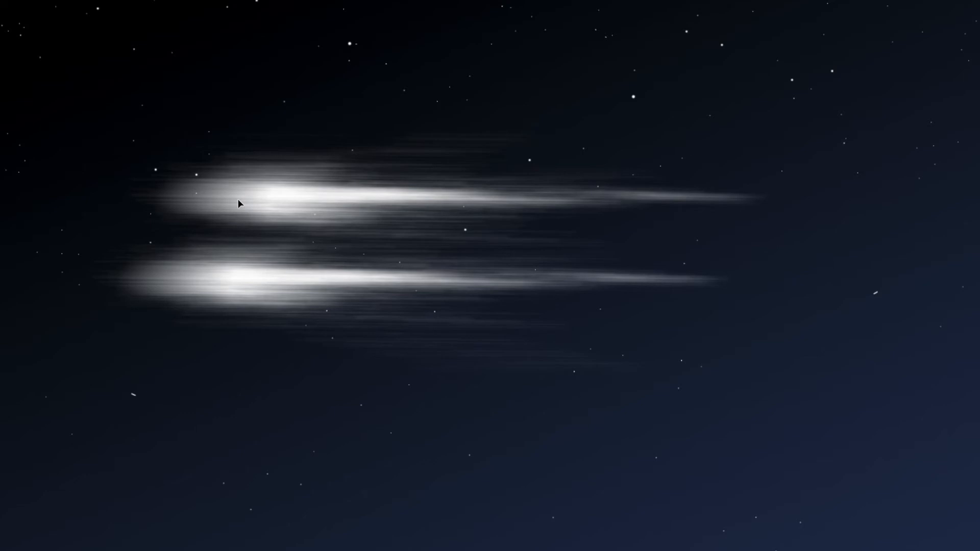
Free-transform the comet copy, rotating it about -13.6° and stretching its tail toward the upper right, then commit.
key("ctrl+t")
left_click_drag(826, 330, 825, 235)
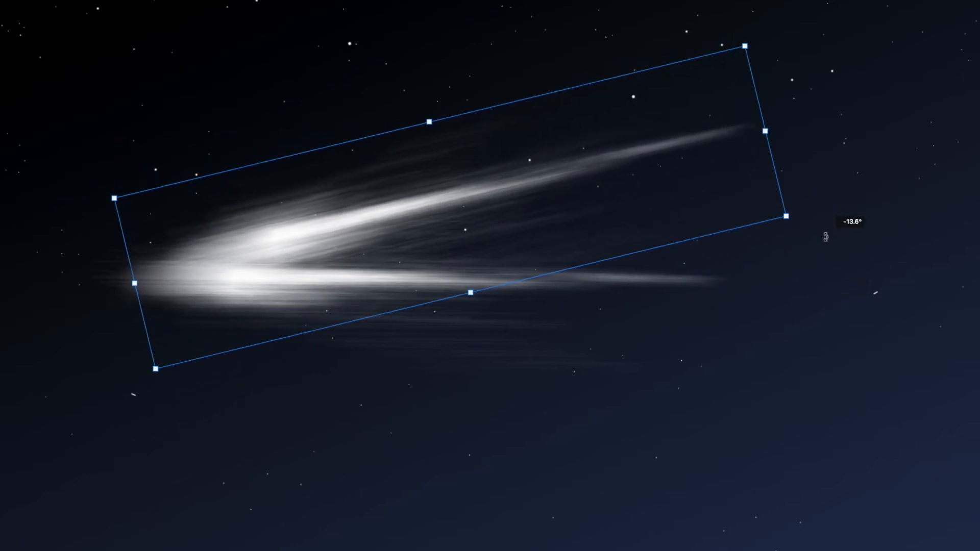
left_click_drag(585, 217, 552, 230)
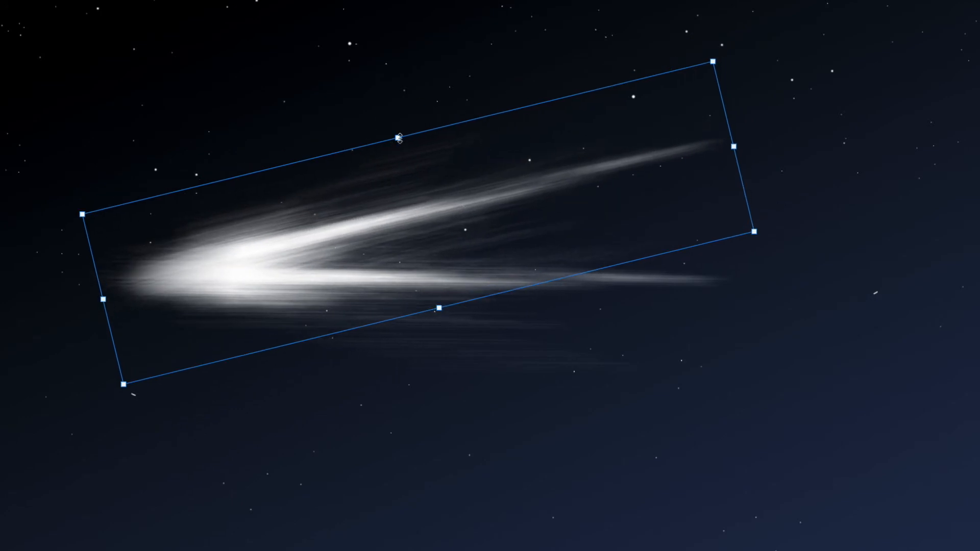
left_click_drag(400, 137, 409, 159)
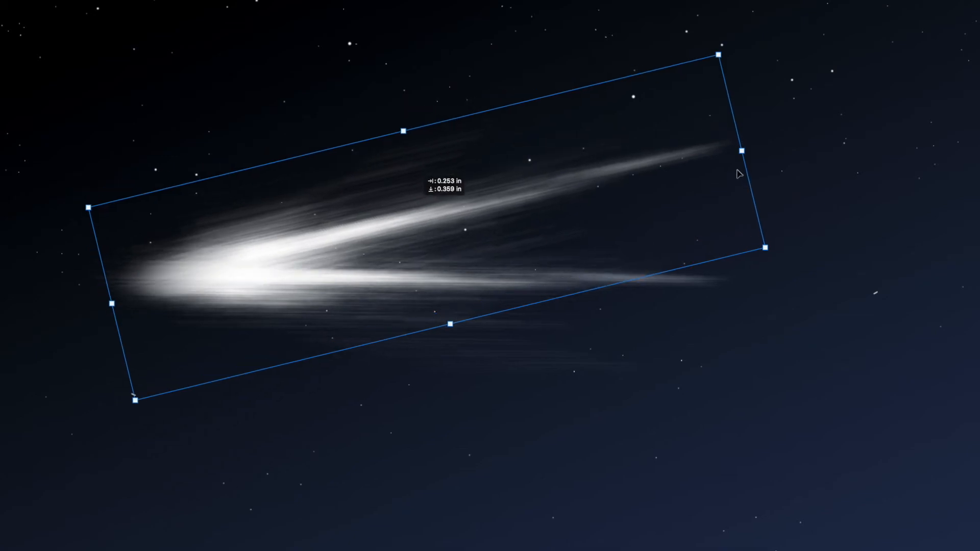
left_click_drag(741, 151, 940, 104)
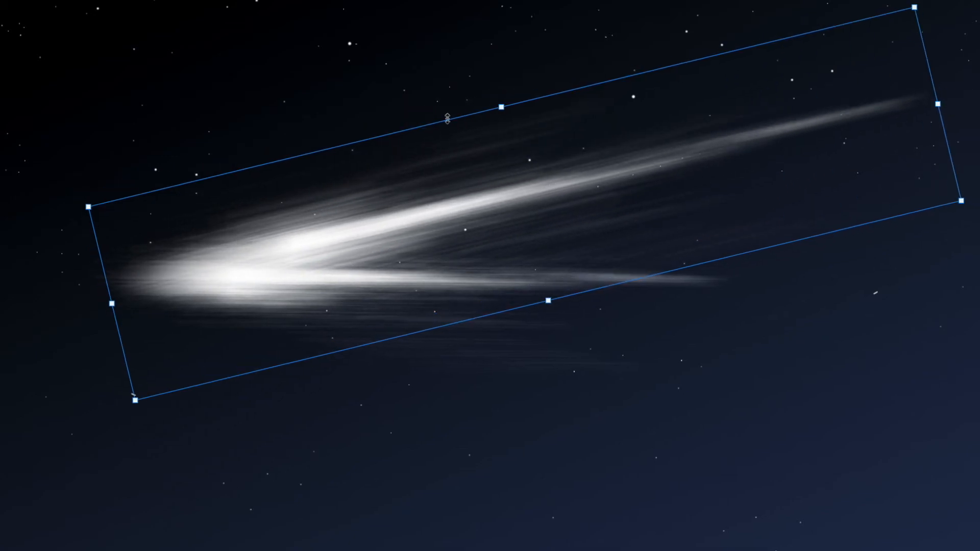
left_click_drag(502, 107, 499, 94)
left_click_drag(427, 191, 410, 196)
left_click_drag(531, 305, 506, 331)
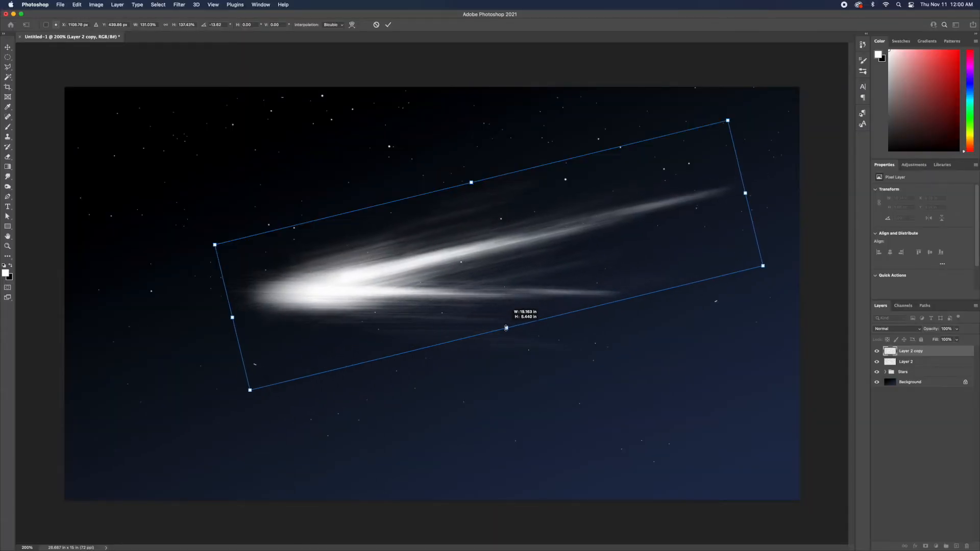
left_click_drag(471, 275, 461, 265)
left_click_drag(754, 259, 721, 258)
left_click_drag(403, 255, 411, 267)
key("Return")
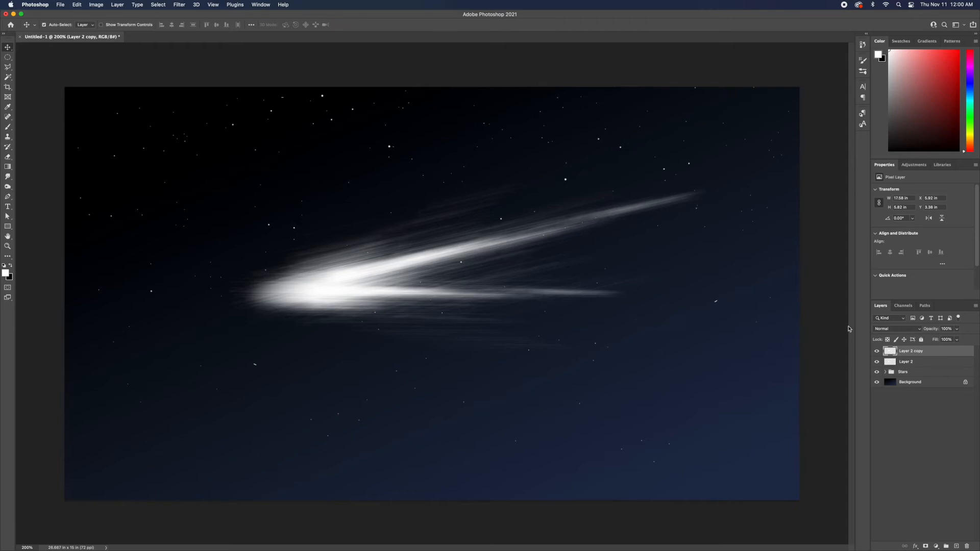
Add an Outer Glow layer style to the comet copy and set the glow colour to blue 0054ff.
double_click(944, 353)
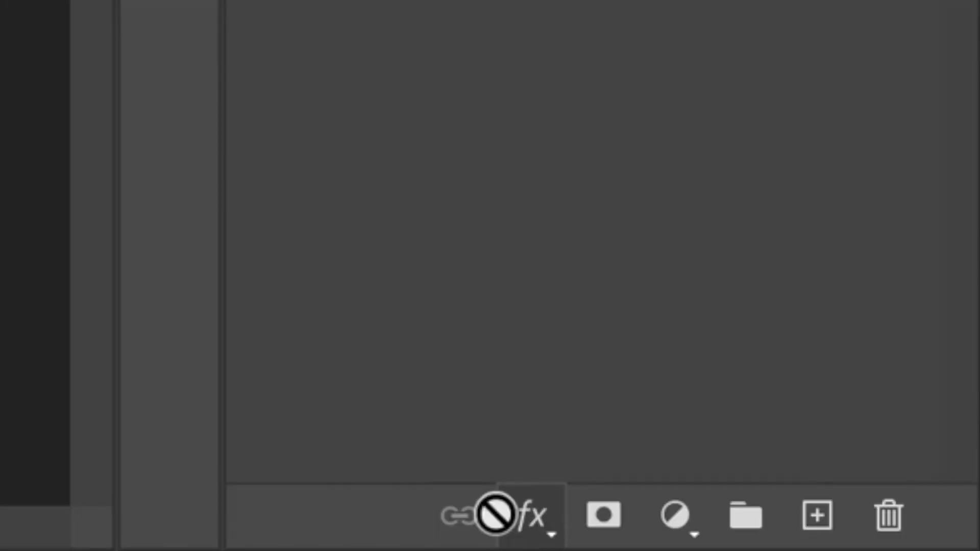
left_click(531, 514)
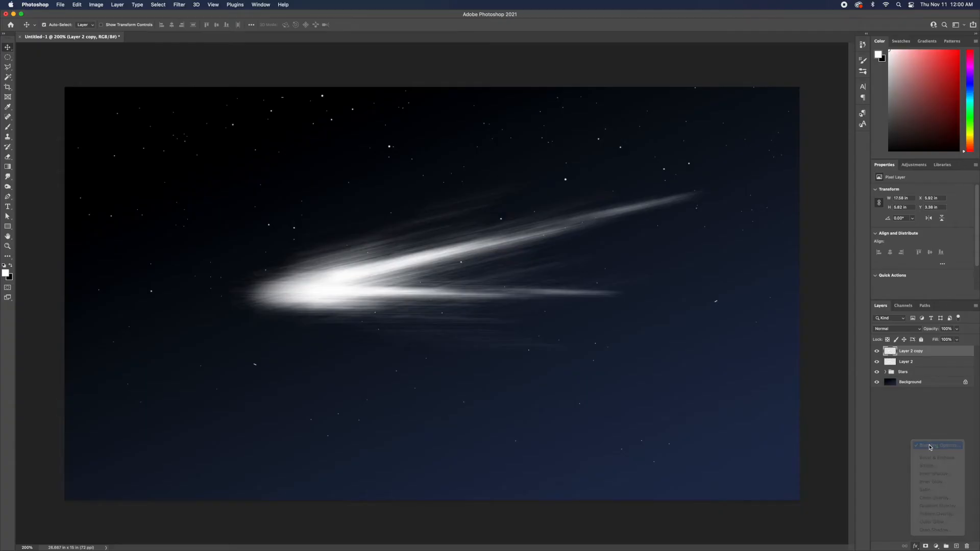
left_click(930, 445)
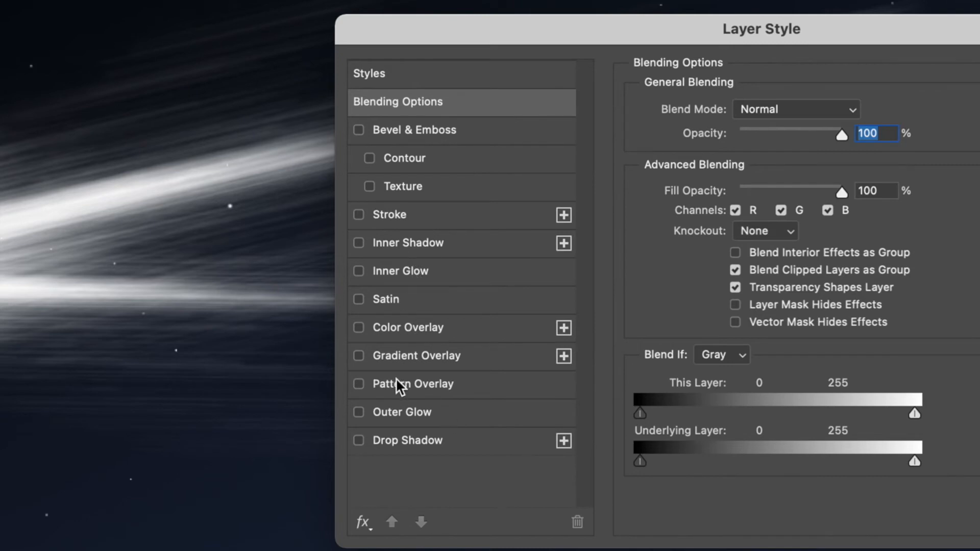
left_click(394, 412)
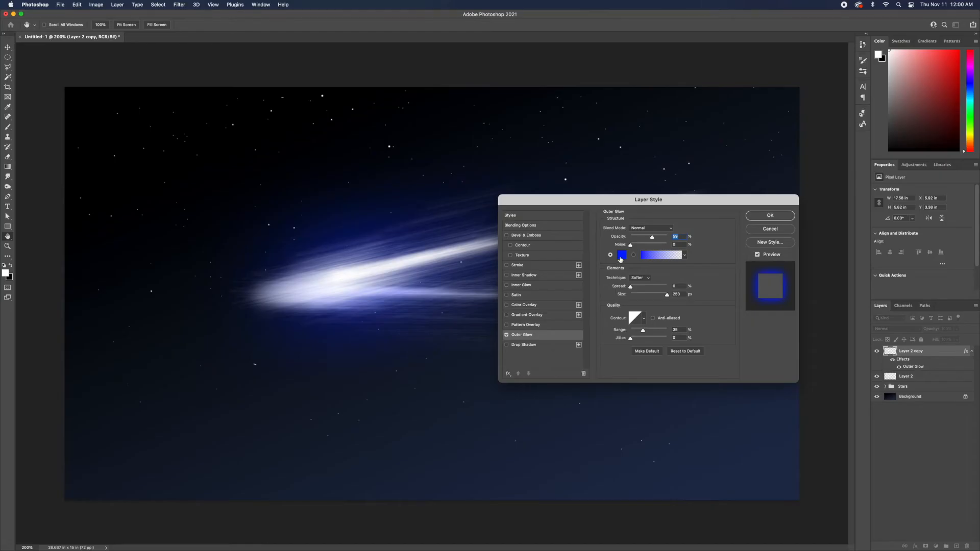
left_click(686, 185)
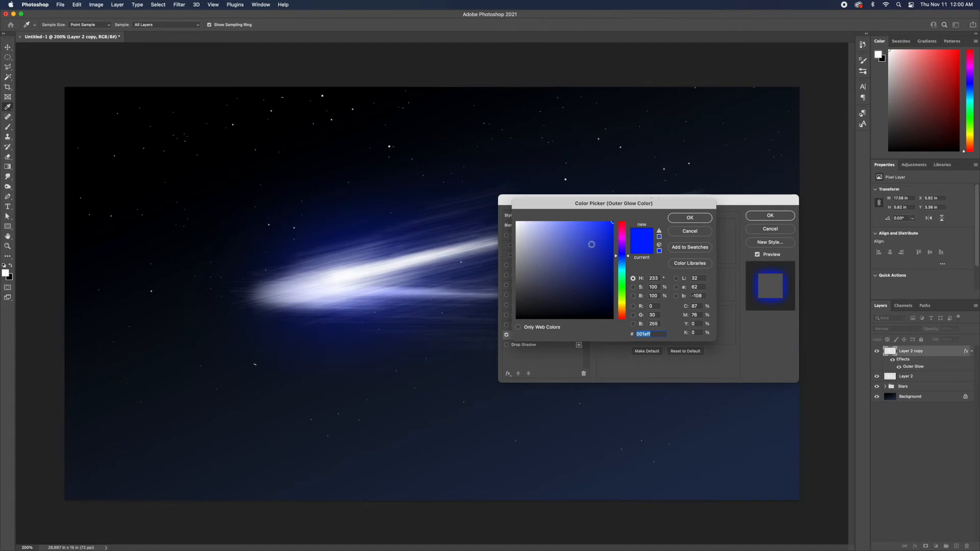
left_click(622, 264)
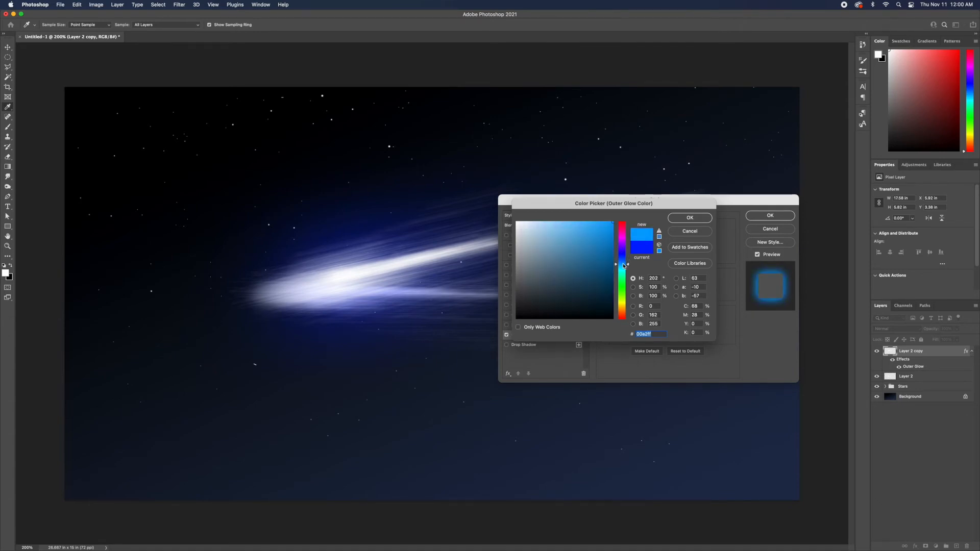
left_click_drag(624, 270, 623, 258)
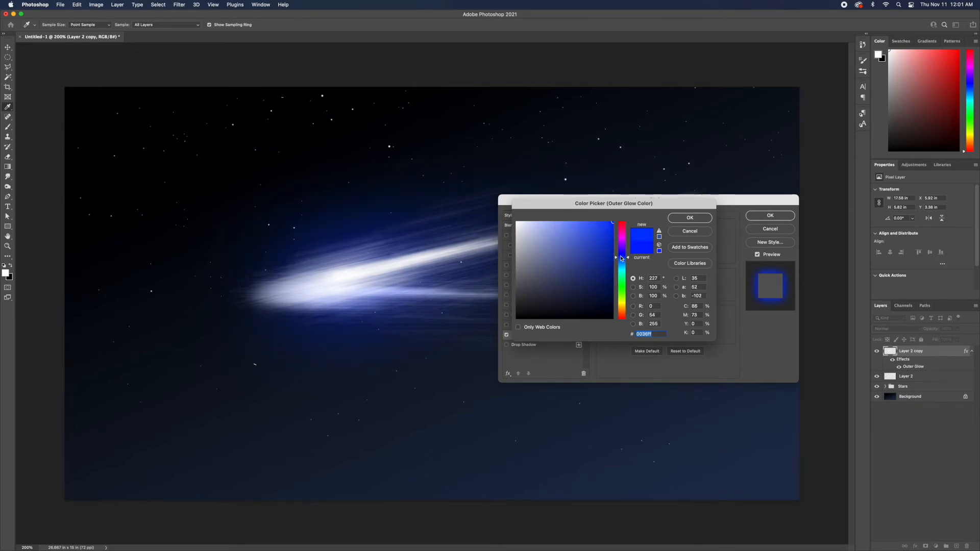
left_click_drag(621, 258, 621, 262)
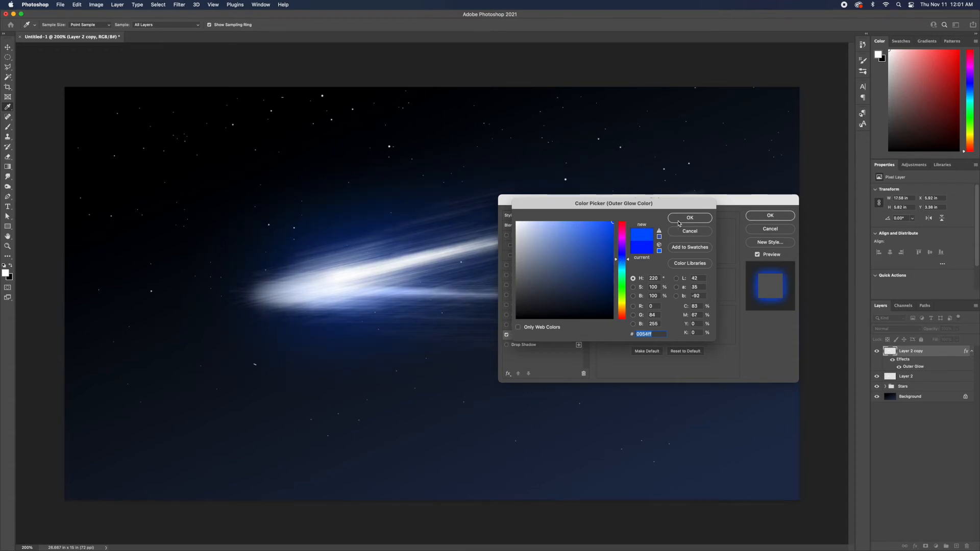
left_click(678, 222)
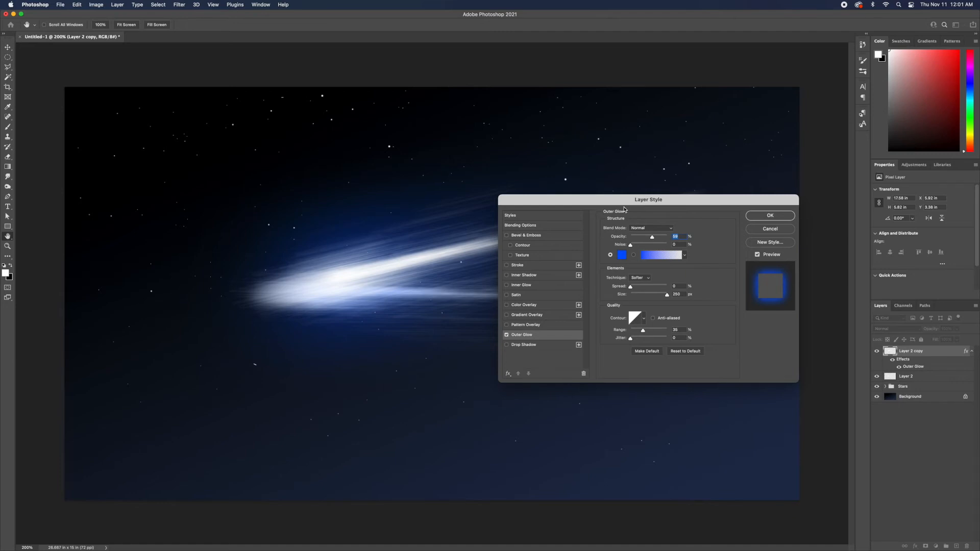
Set the Outer Glow opacity to 73% and range to 29%, enlarge the glow size, and confirm the layer style.
left_click_drag(627, 203, 636, 243)
mouse_move(656, 337)
left_mouse_down()
mouse_move(638, 337)
mouse_move(662, 334)
left_mouse_up()
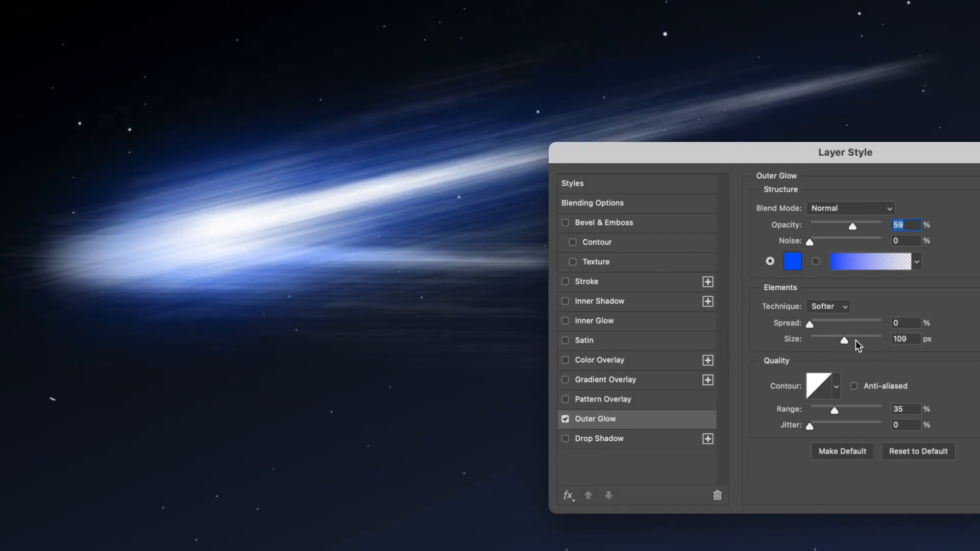
mouse_move(843, 341)
left_mouse_down()
mouse_move(901, 341)
mouse_move(832, 345)
mouse_move(846, 345)
left_mouse_up()
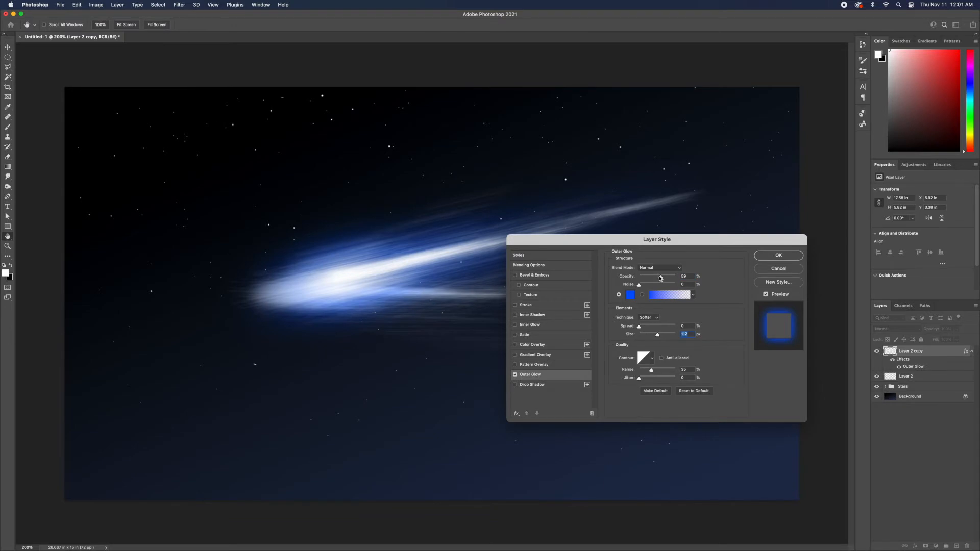
mouse_move(662, 277)
left_mouse_down()
mouse_move(638, 279)
mouse_move(675, 279)
mouse_move(666, 281)
left_mouse_up()
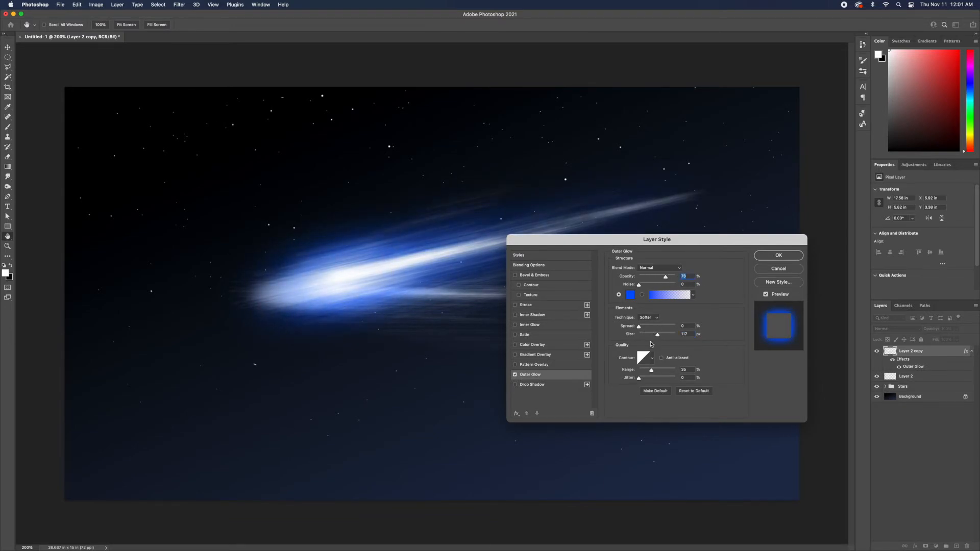
mouse_move(652, 370)
left_mouse_down()
mouse_move(672, 371)
mouse_move(642, 371)
mouse_move(650, 372)
left_mouse_up()
left_click_drag(659, 335, 665, 338)
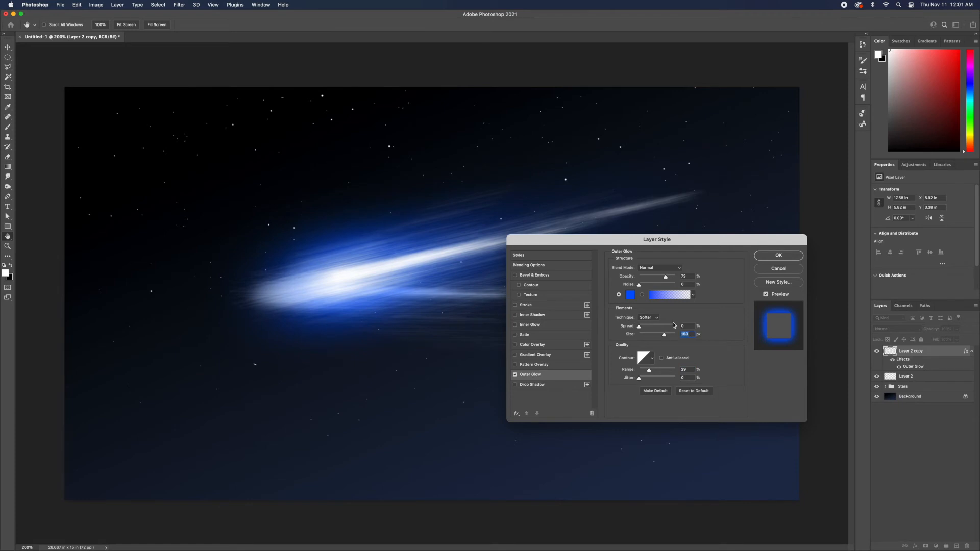
left_click_drag(665, 337, 659, 340)
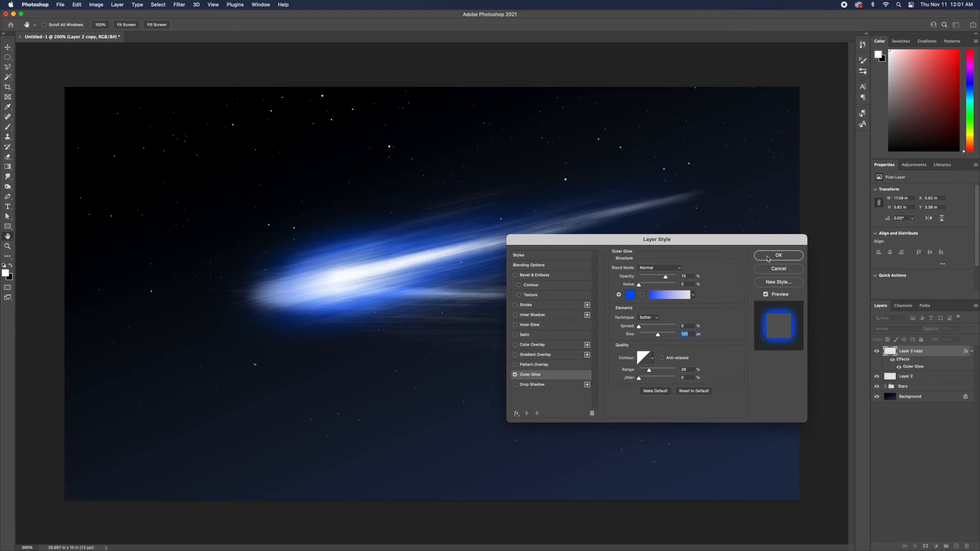
left_click(773, 256)
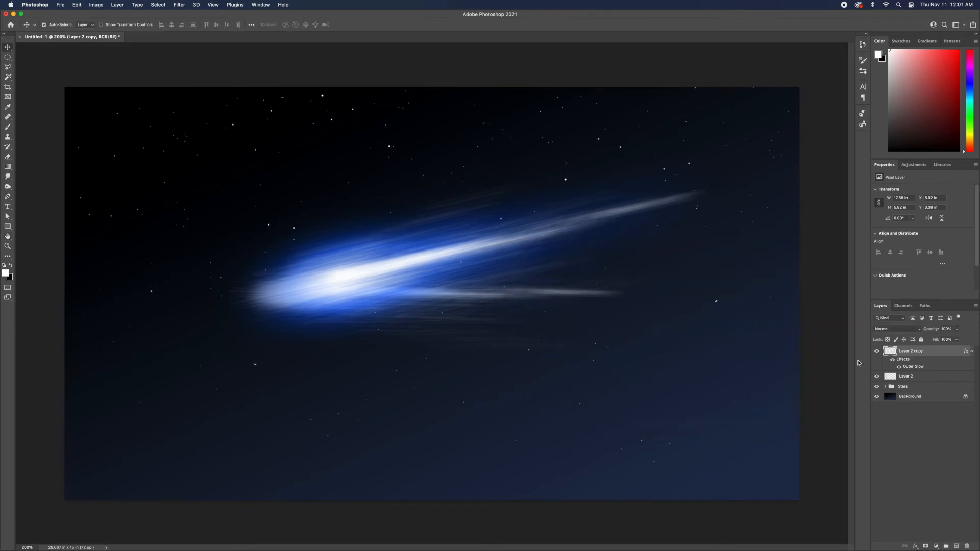
Move the unstyled comet layer above the glowing copy in the layer stack.
left_click(972, 352)
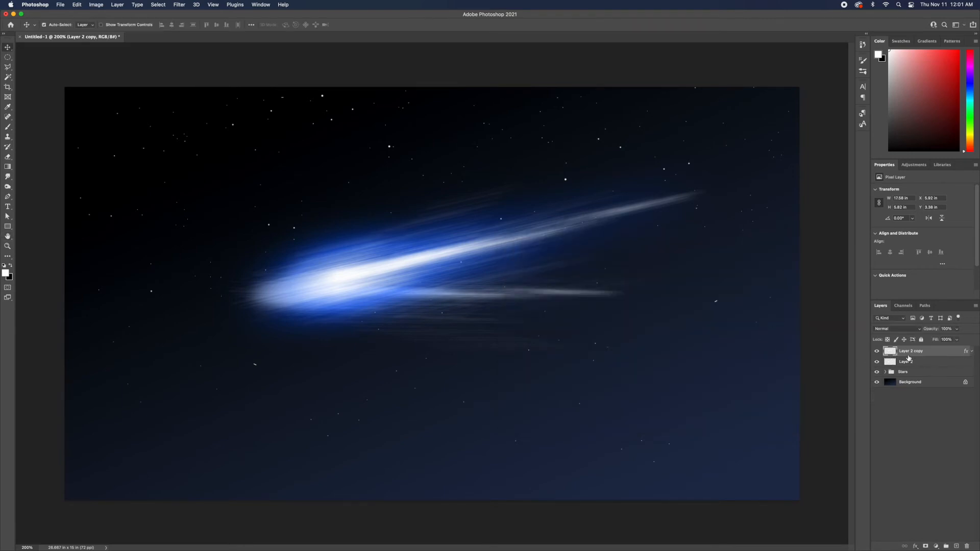
left_click(879, 355)
left_click(878, 355)
left_click_drag(915, 355, 918, 369)
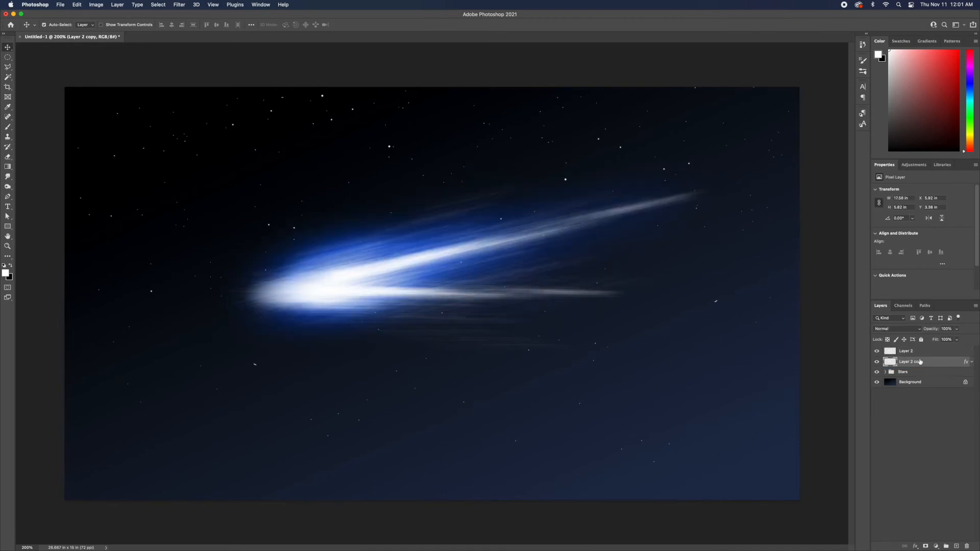
mouse_move(911, 363)
left_mouse_down()
mouse_move(914, 350)
mouse_move(906, 367)
left_mouse_up()
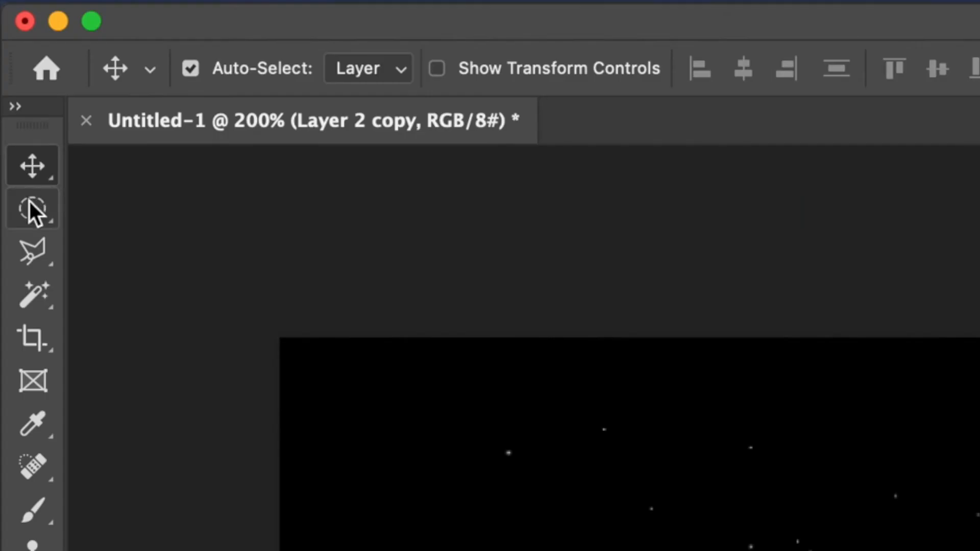
Create a new layer named head and fill a circular selection above left of the comet with white.
left_click_drag(29, 201, 105, 236)
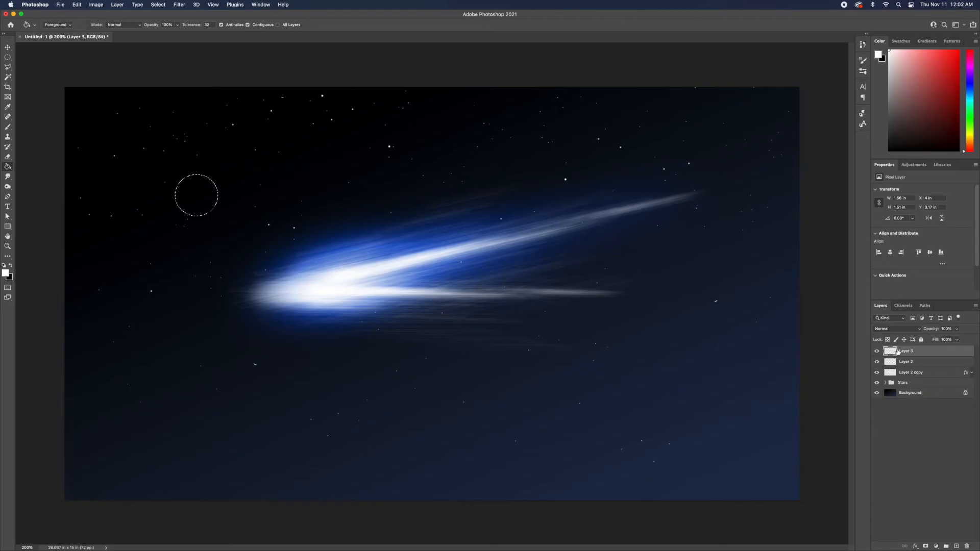
double_click(905, 351)
type("head")
key("Return")
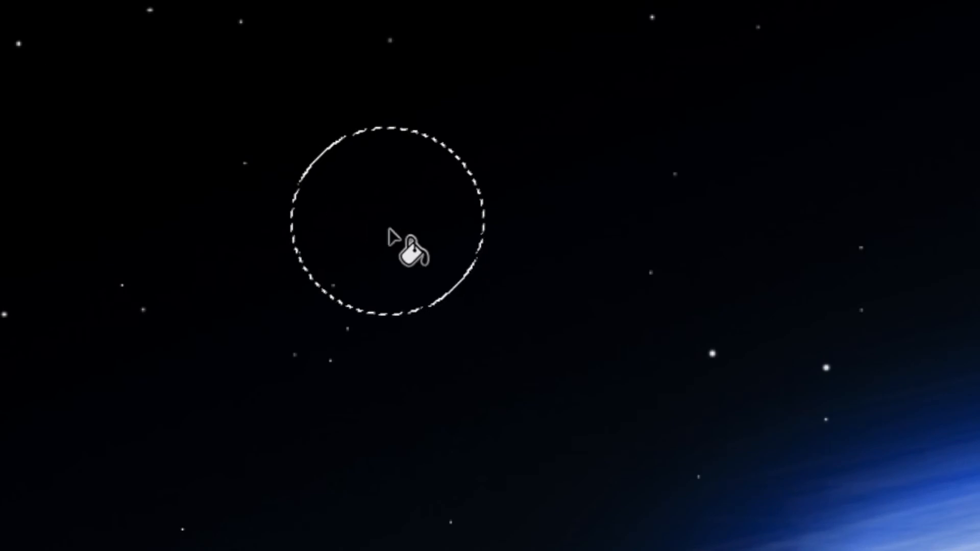
left_click(391, 234)
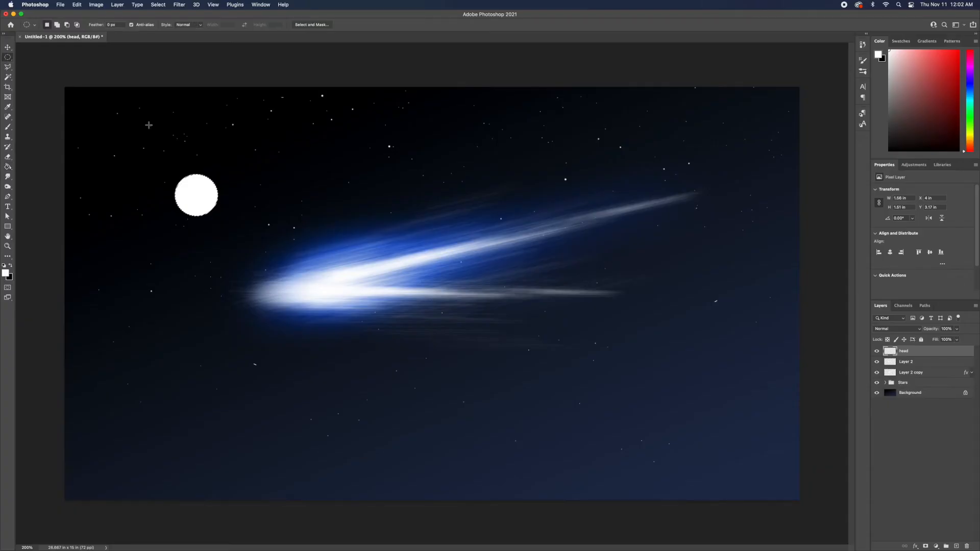
Deselect and apply a Gaussian Blur with a 24.7 pixel radius to the white head circle.
key("super+d")
left_click(179, 5)
mouse_move(191, 103)
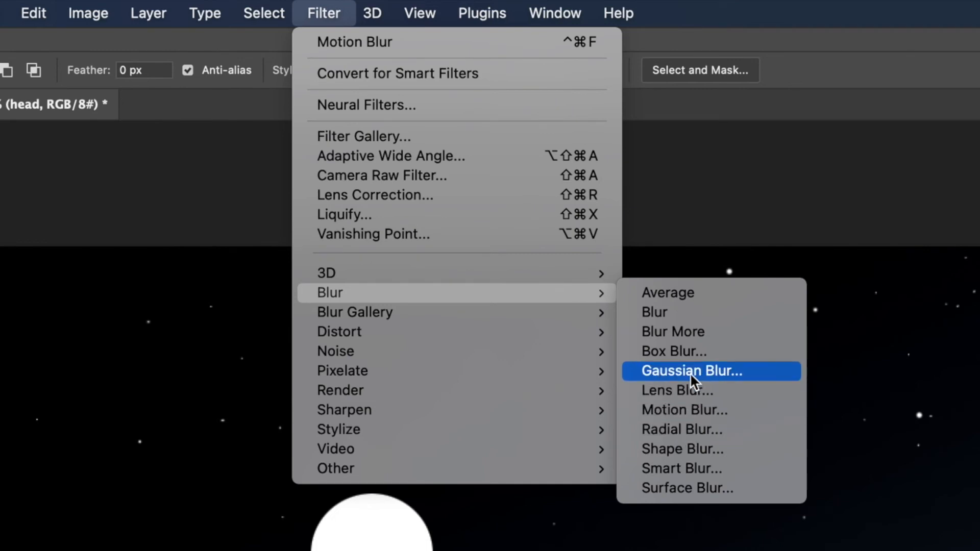
left_click(711, 372)
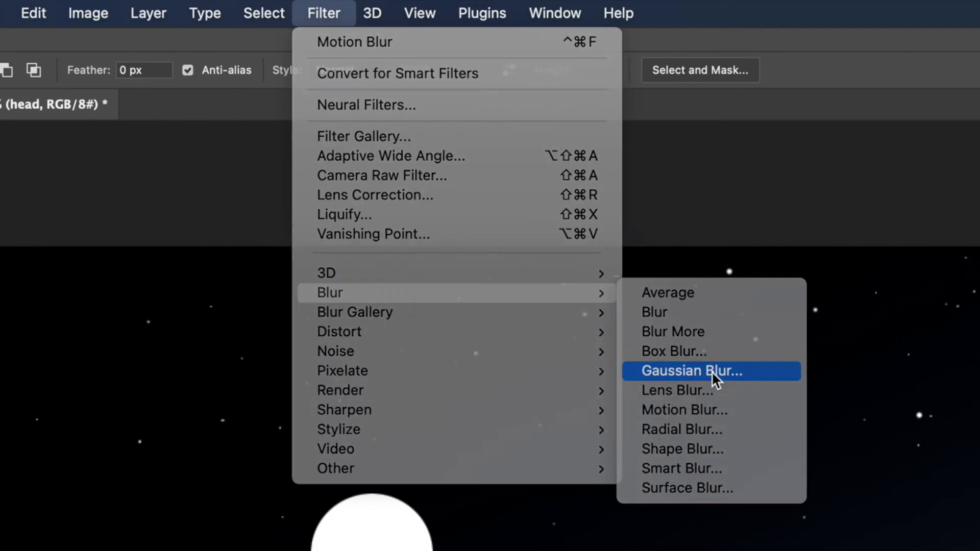
left_click_drag(286, 132, 330, 121)
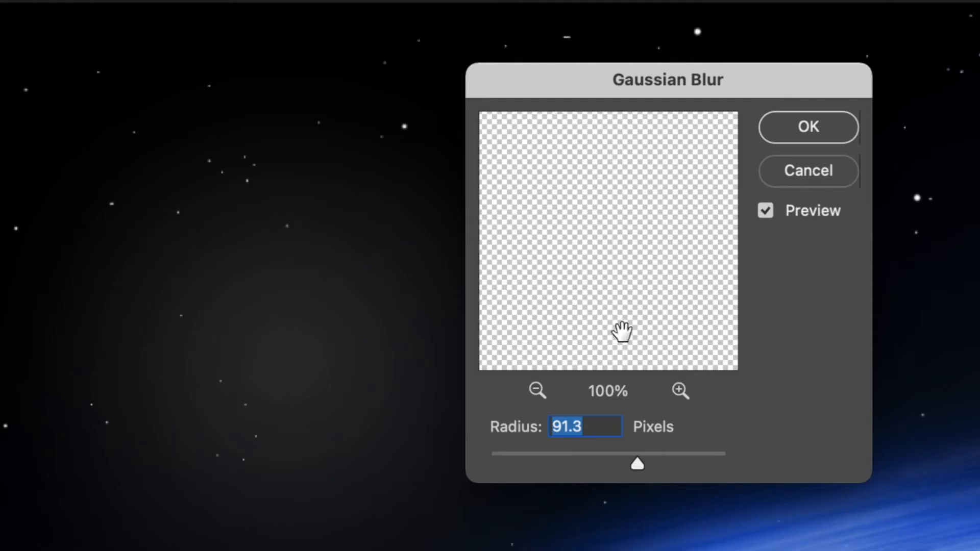
left_click_drag(267, 235, 264, 233)
left_click_drag(557, 460, 597, 466)
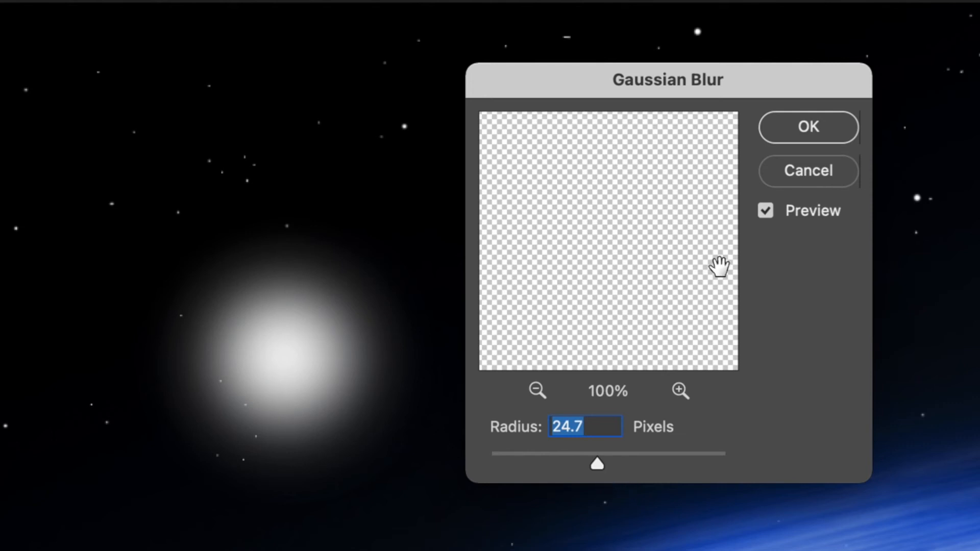
left_click(789, 133)
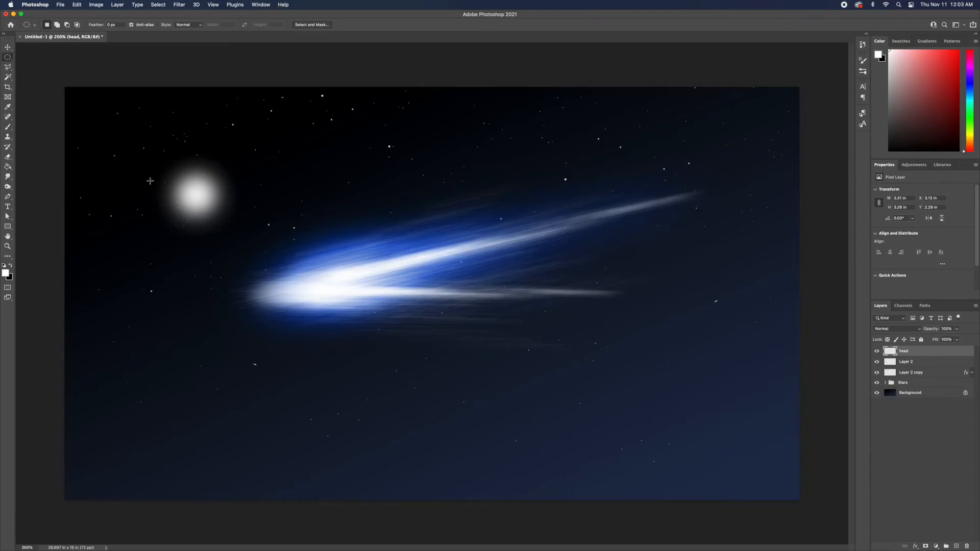
Free-transform the blurred head, moving it onto the comet's front and stretching and tilting it to fit.
left_click(7, 47)
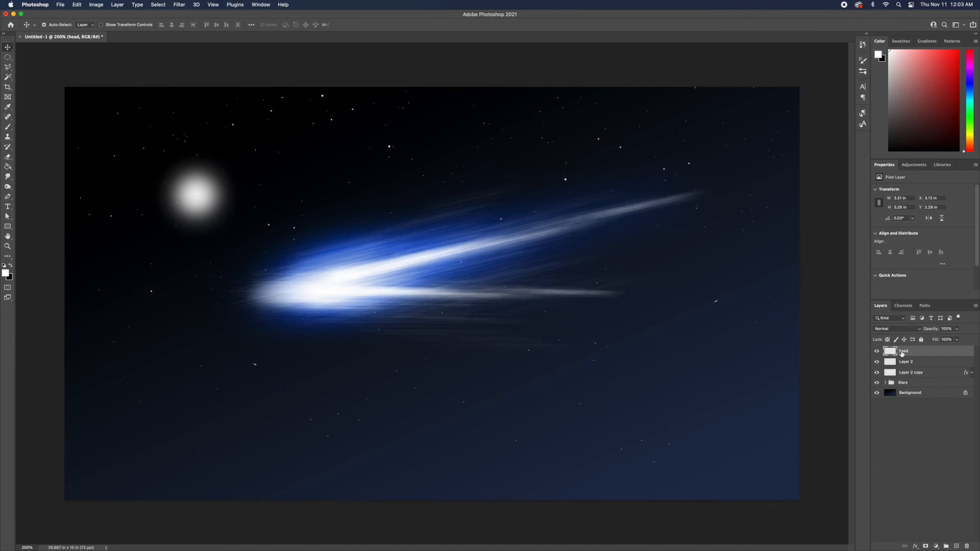
key("super+t")
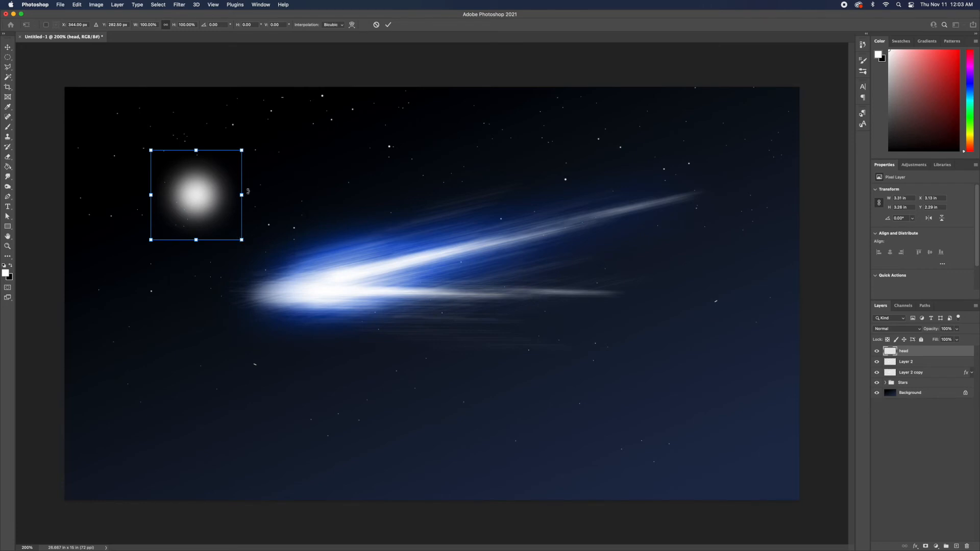
left_click_drag(243, 194, 328, 306)
left_click_drag(423, 292, 298, 291)
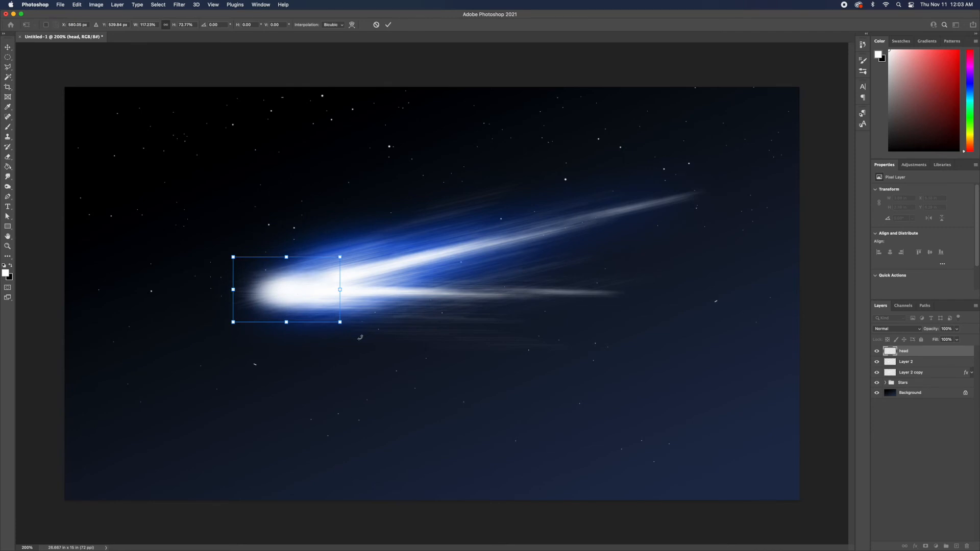
left_click_drag(360, 337, 381, 318)
mouse_move(339, 281)
left_mouse_down()
mouse_move(302, 281)
mouse_move(331, 282)
left_mouse_up()
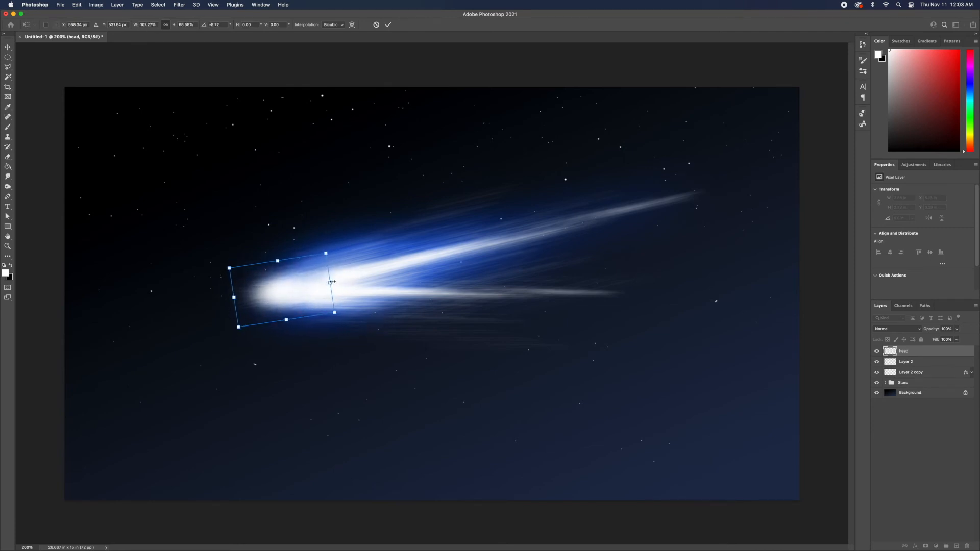
key("Return")
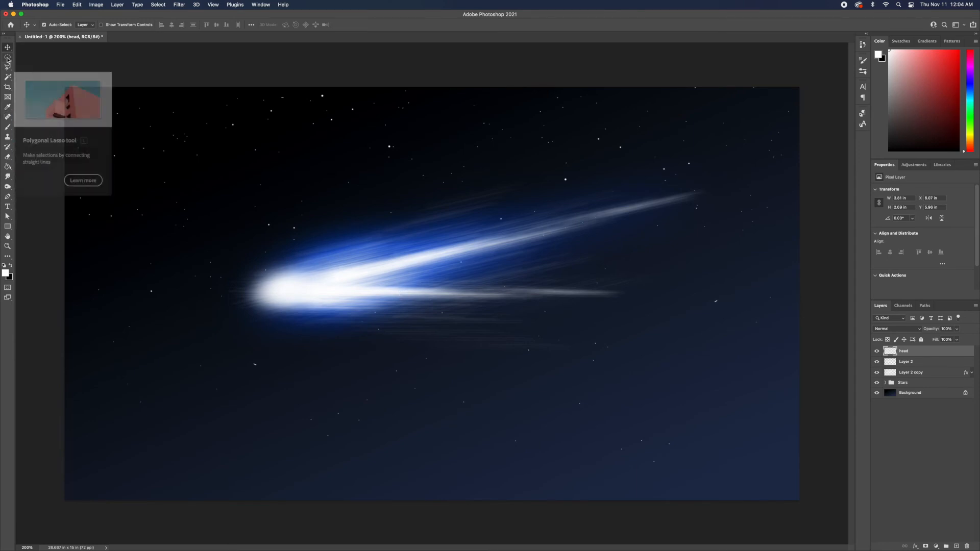
Select a circle in the top-left corner on a new layer and fill it with a purple foreground colour.
left_click(8, 56)
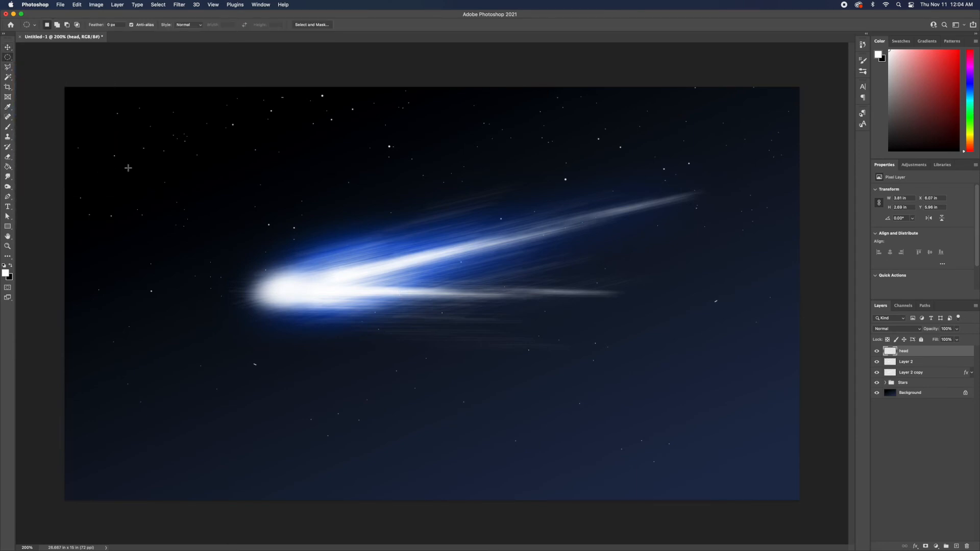
mouse_move(123, 145)
left_mouse_down()
mouse_move(151, 192)
mouse_move(200, 217)
mouse_move(136, 154)
left_mouse_up()
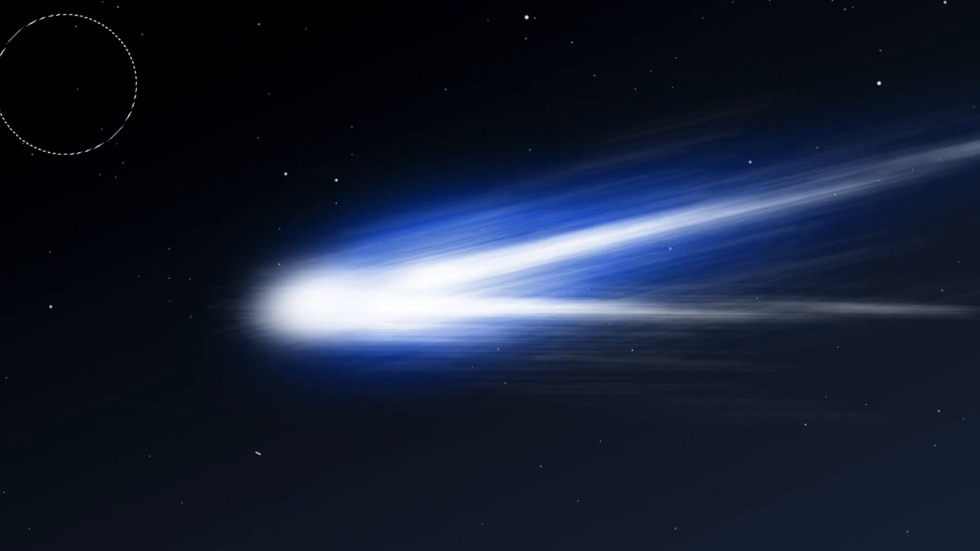
left_click(0, 367)
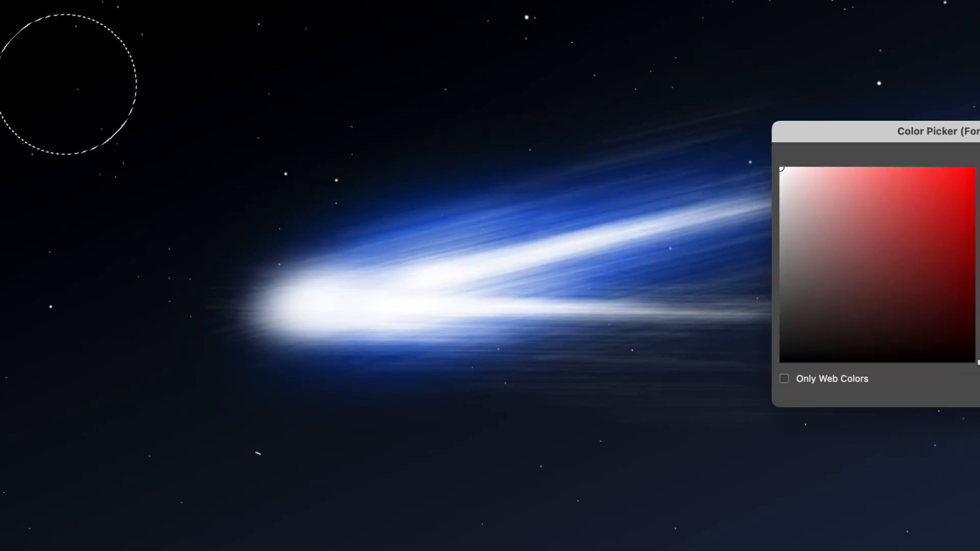
left_click(979, 219)
left_click_drag(971, 203, 975, 168)
key("Return")
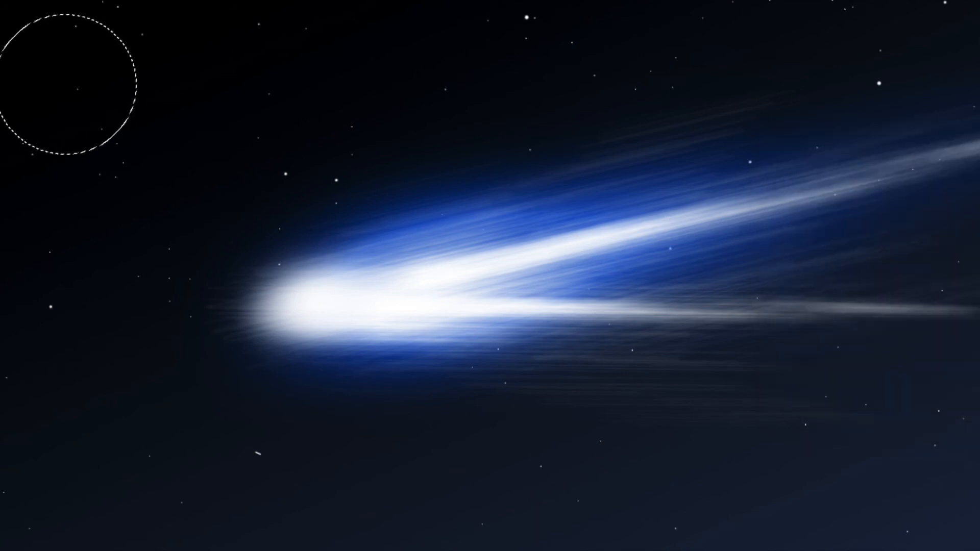
left_click(81, 96)
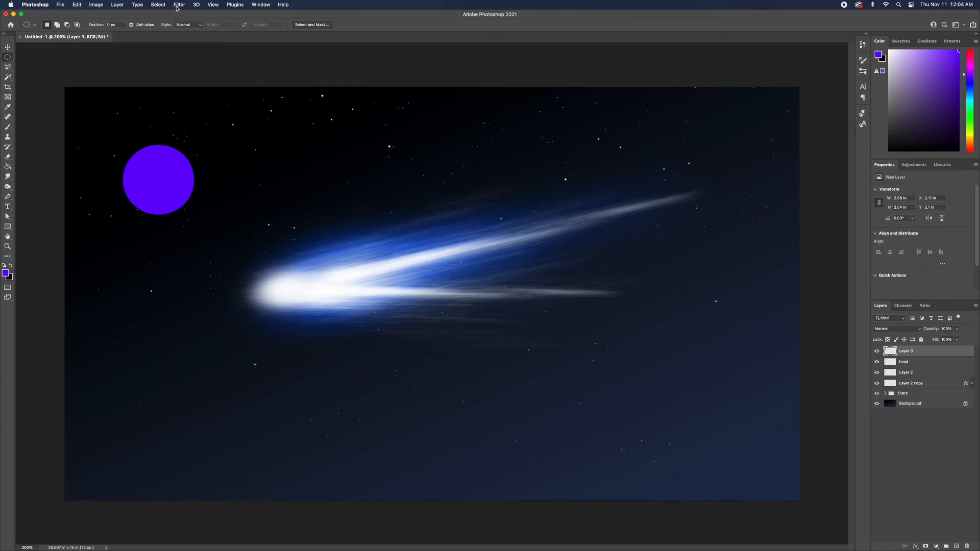
Apply a Gaussian Blur with an 88.4 pixel radius to the purple circle.
left_click(179, 4)
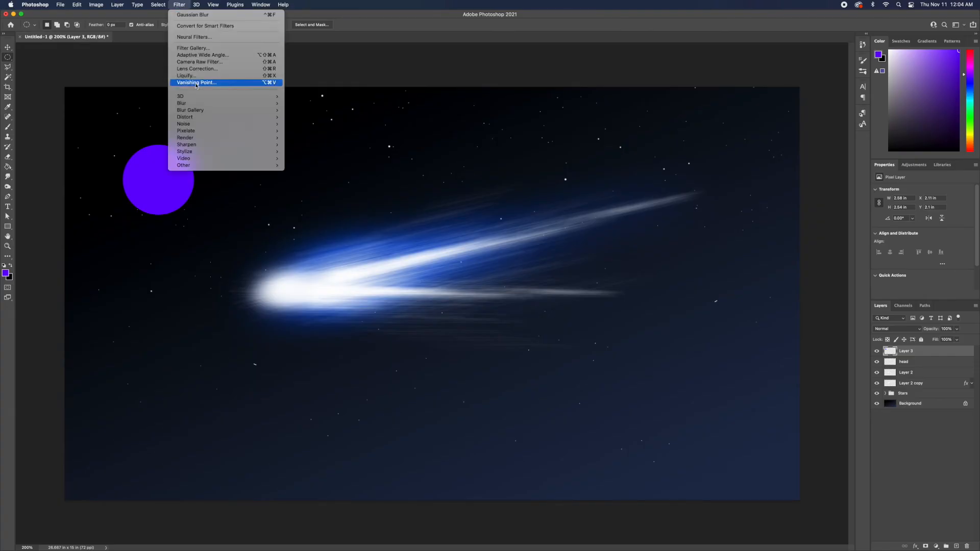
mouse_move(202, 104)
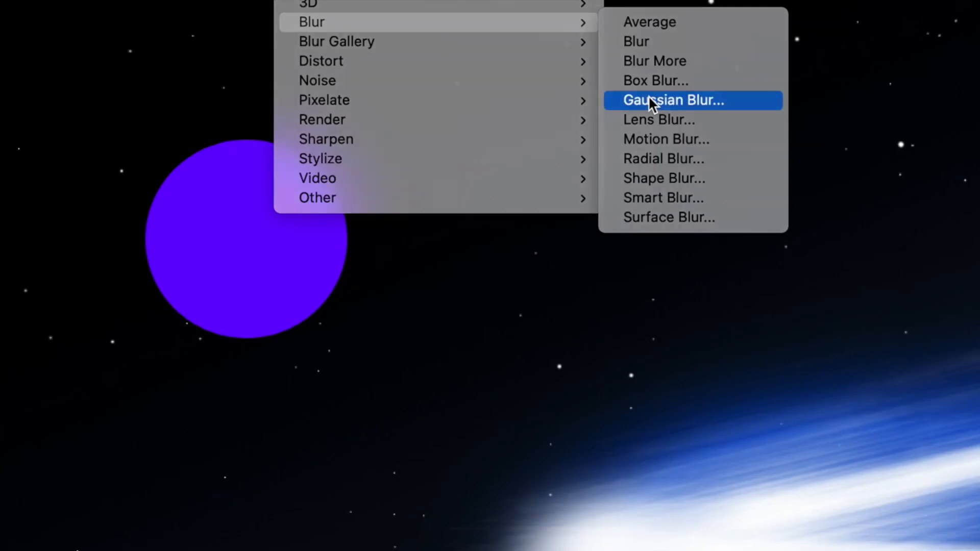
left_click(300, 131)
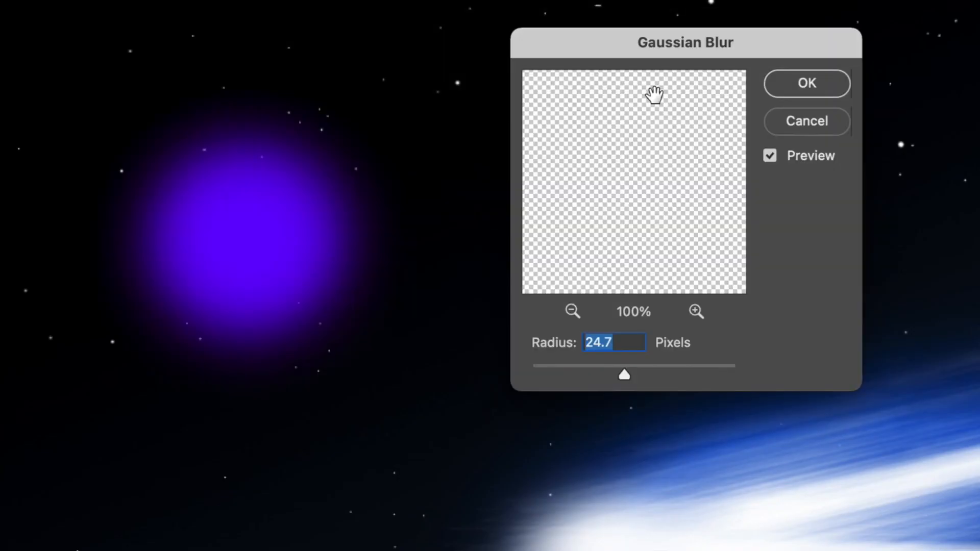
left_click_drag(641, 374, 658, 377)
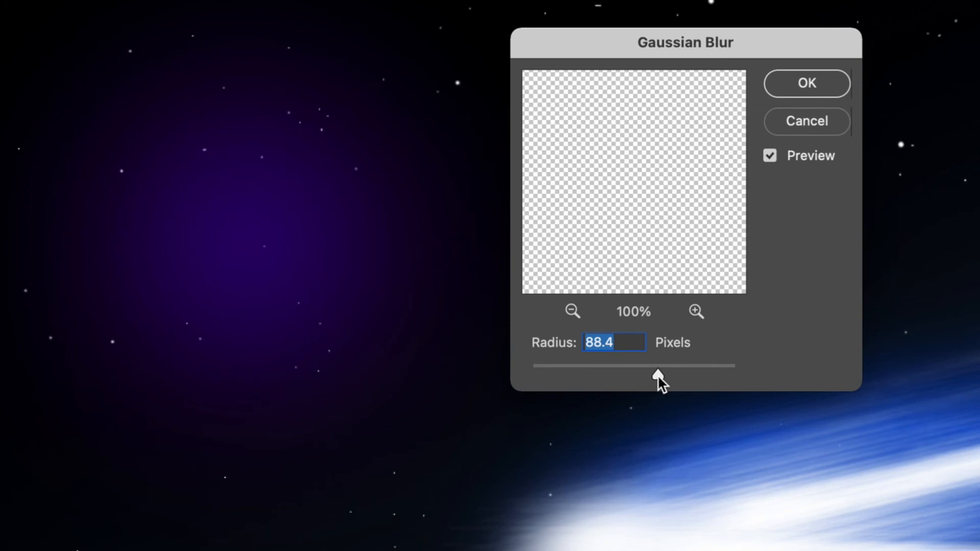
left_click(805, 84)
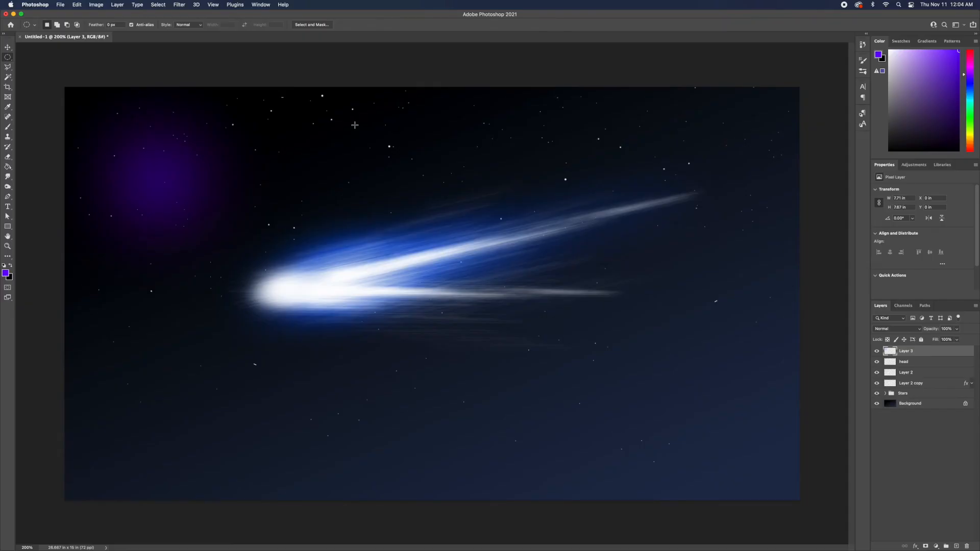
Apply a Perspective transform to the purple glow layer, flaring its left side outward.
key("super+t")
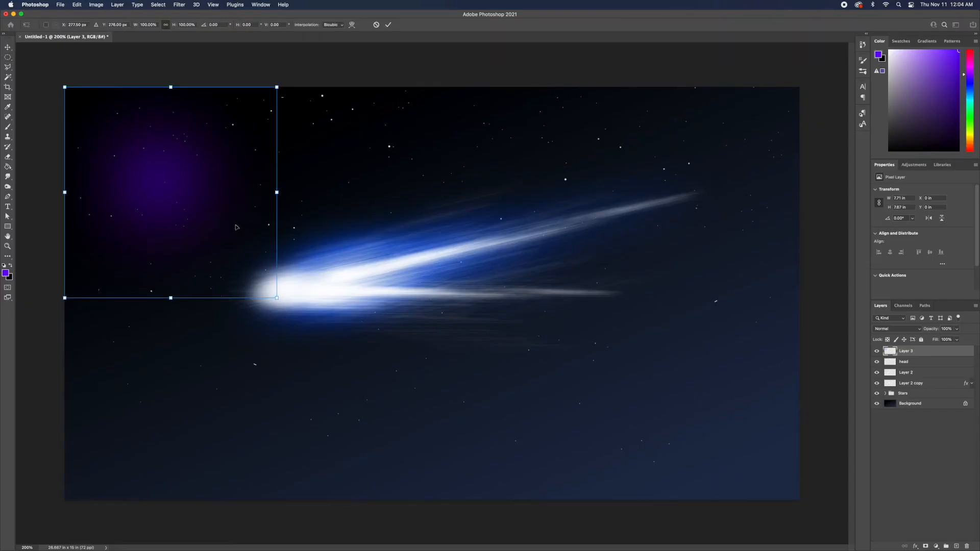
right_click(190, 203)
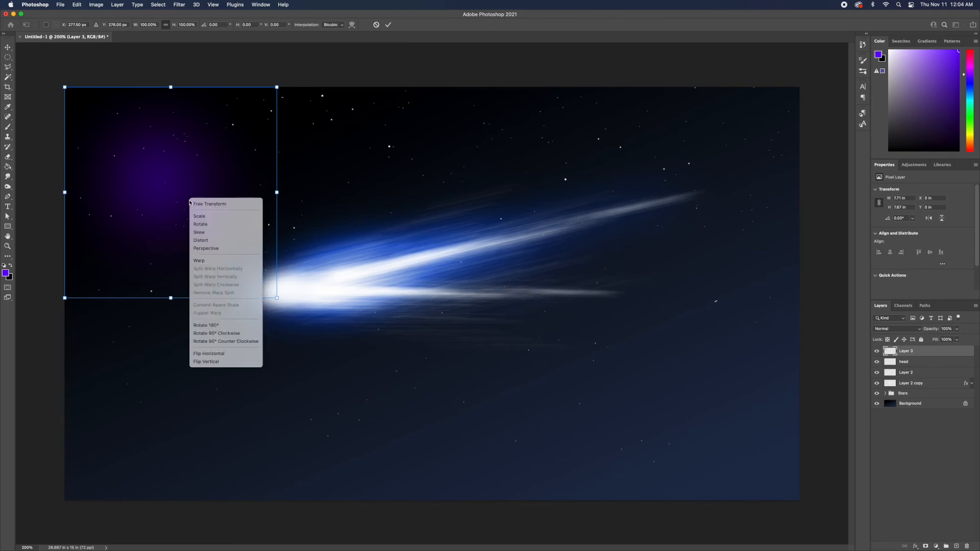
left_click(213, 250)
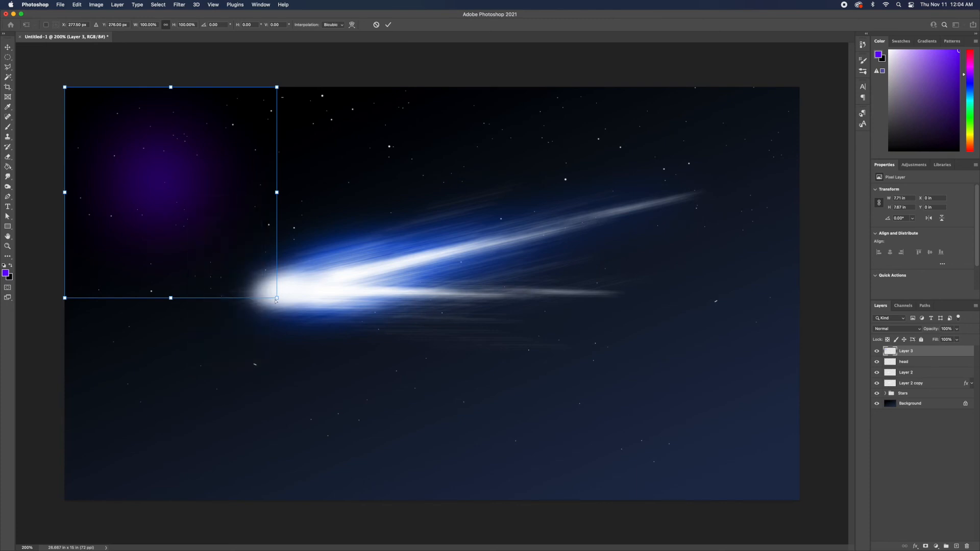
left_click_drag(278, 300, 263, 427)
left_click_drag(178, 230, 244, 304)
right_click(269, 270)
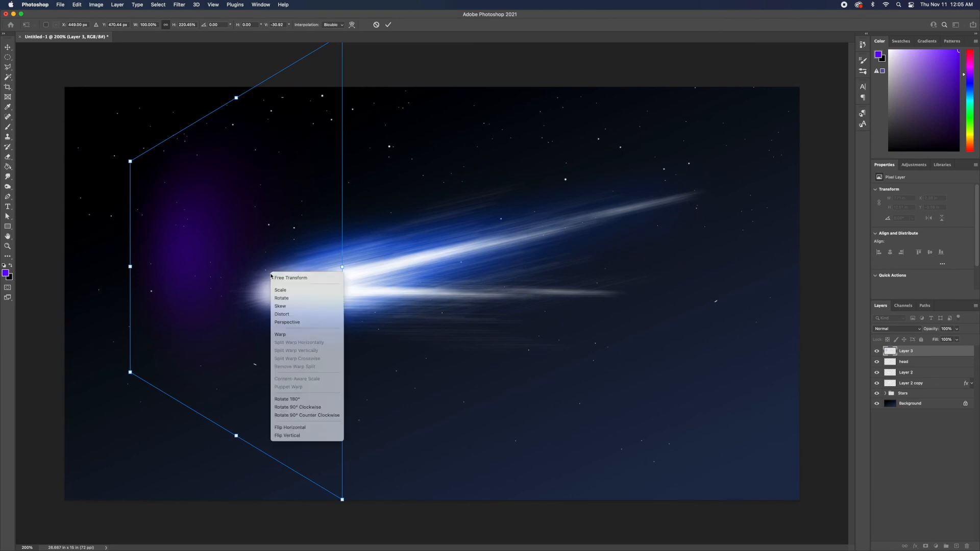
left_click(296, 289)
Reposition and scale the purple glow around the comet head and confirm the transform.
left_click_drag(341, 267, 594, 322)
left_click_drag(130, 161, 289, 329)
left_click_drag(379, 459, 241, 276)
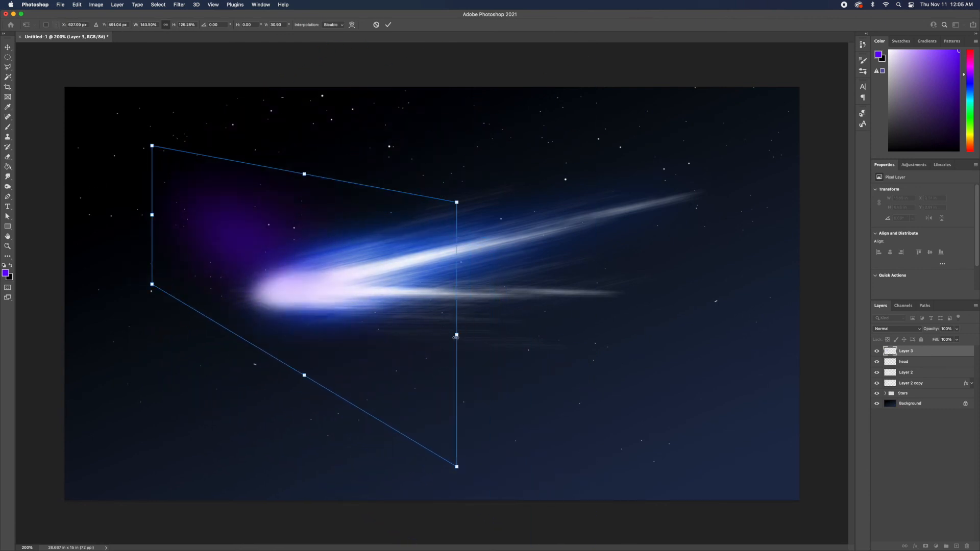
left_click_drag(456, 337, 419, 331)
right_click(275, 280)
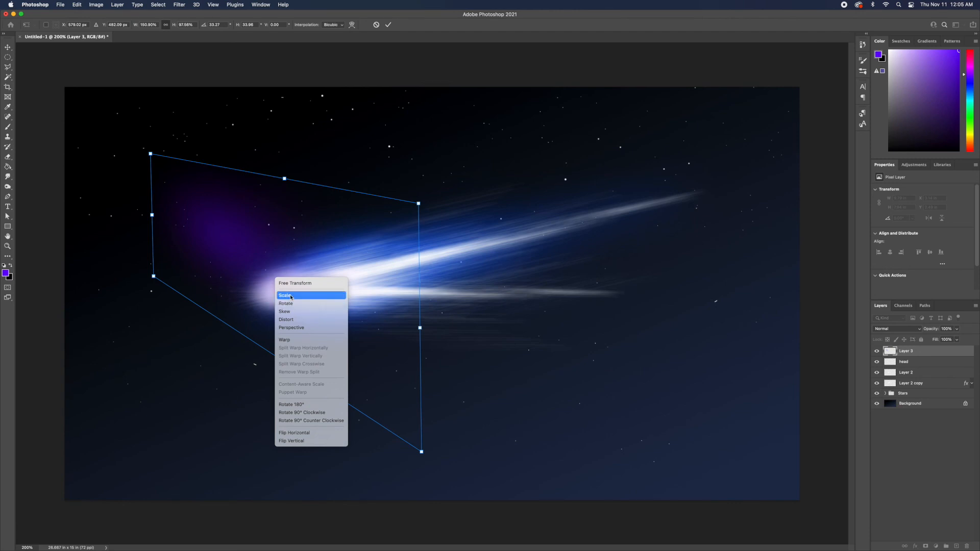
left_click(291, 296)
left_click_drag(420, 329, 401, 207)
key("Return")
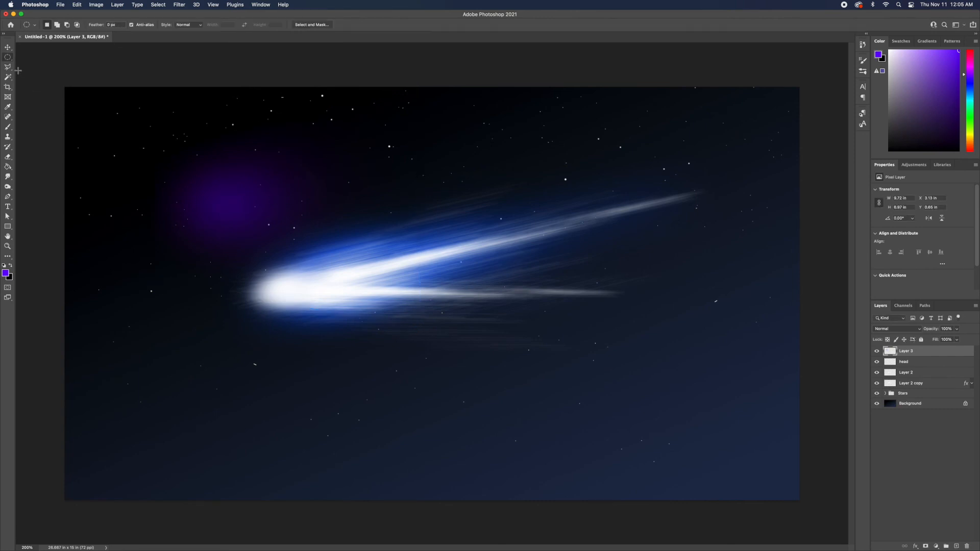
Move the purple glow behind the comet head, enlarge it, and place its layer below the comet layer.
left_click(7, 47)
left_click_drag(232, 212, 280, 285)
key("ctrl+t")
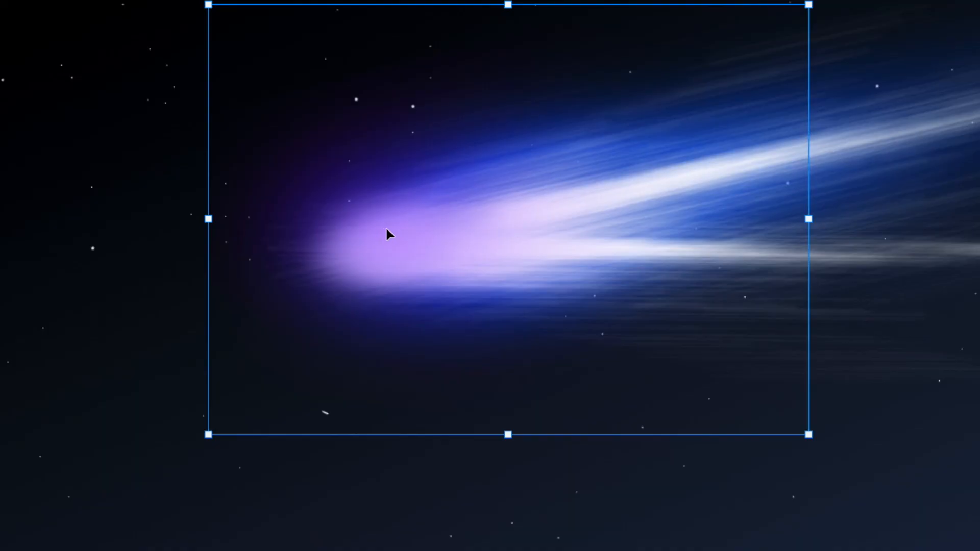
left_click_drag(809, 434, 979, 550)
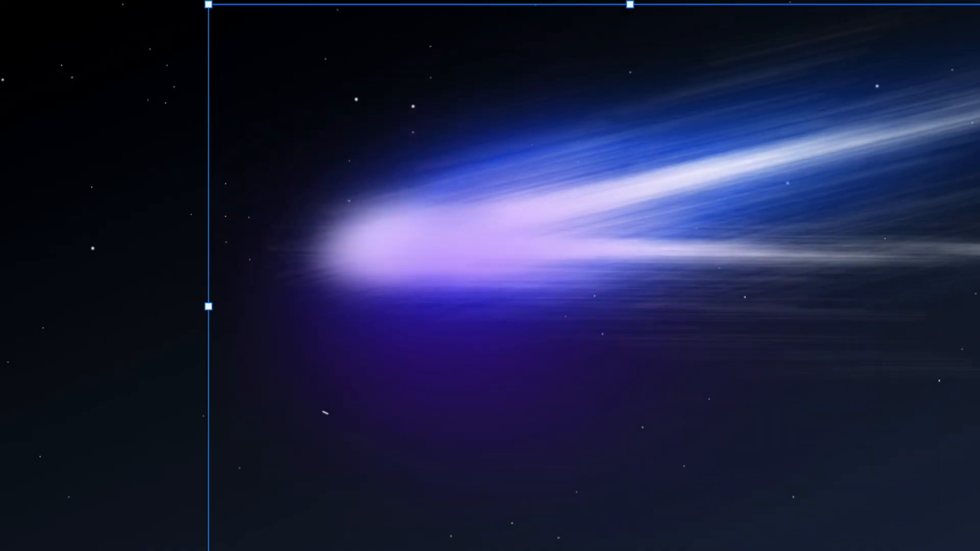
left_click_drag(345, 337, 256, 272)
key("Return")
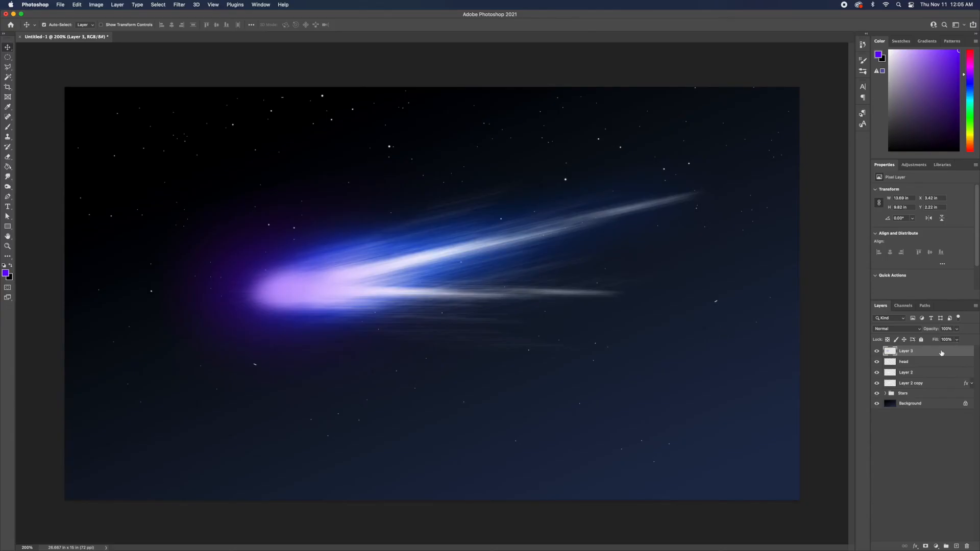
left_click_drag(942, 353, 934, 372)
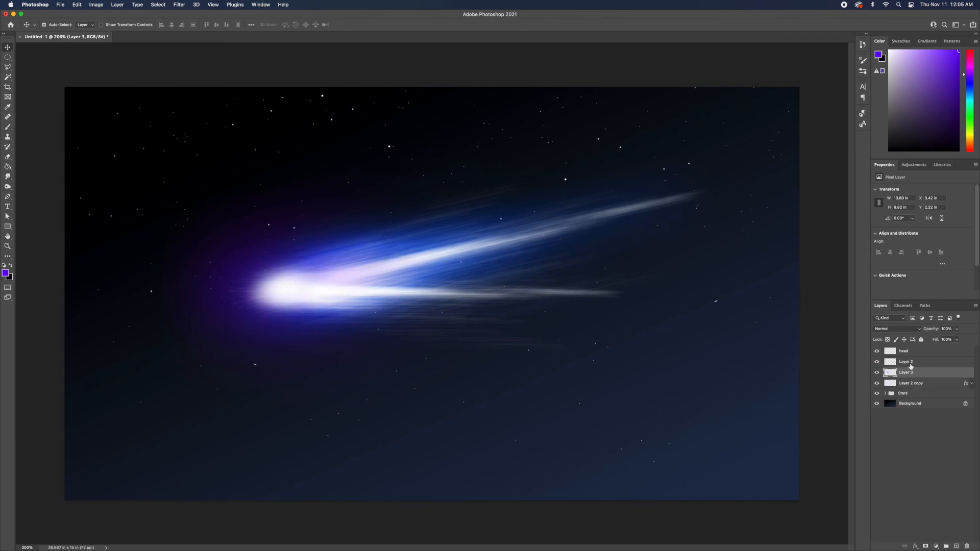
Select the head, comet and glow layers together and rotate them so the comet tilts down toward the left.
left_click(927, 352)
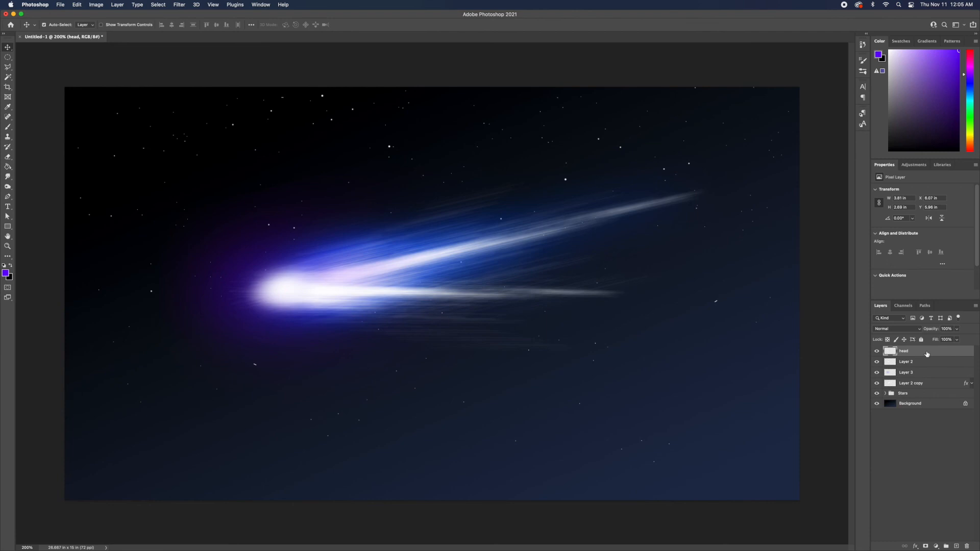
left_click(930, 387, "shift")
key("ctrl+t")
left_click_drag(713, 422, 678, 371)
left_click_drag(427, 387, 430, 409)
left_click_drag(649, 235, 709, 236)
left_click_drag(735, 366, 748, 345)
left_click_drag(500, 288, 502, 306)
key("Return")
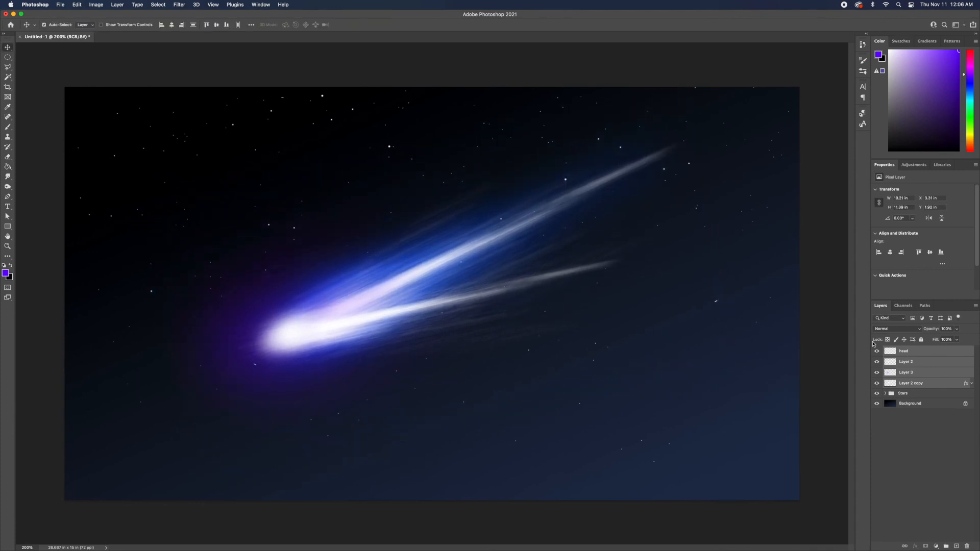
Apply a Perspective transform to the comet layer, widening its tail end, and confirm.
key("ctrl+t")
right_click(476, 300)
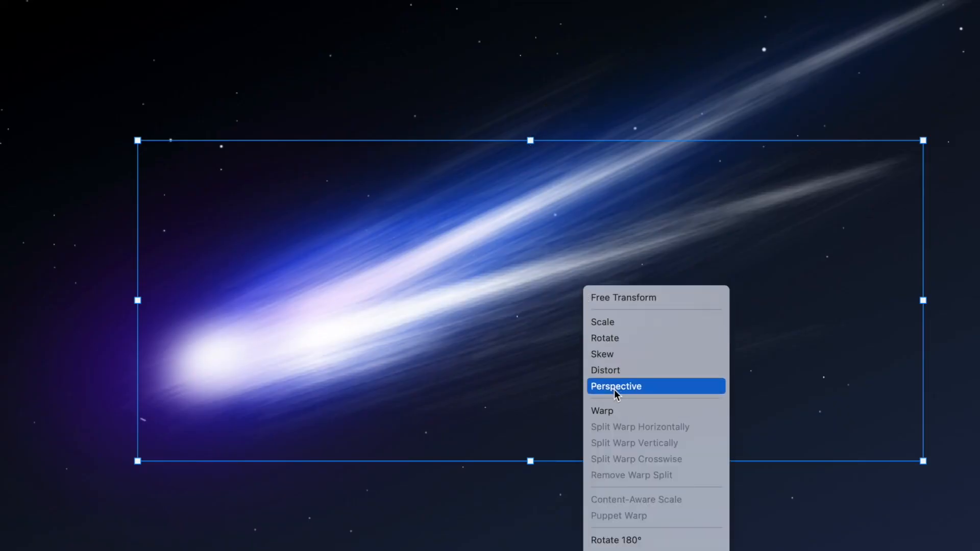
left_click(615, 386)
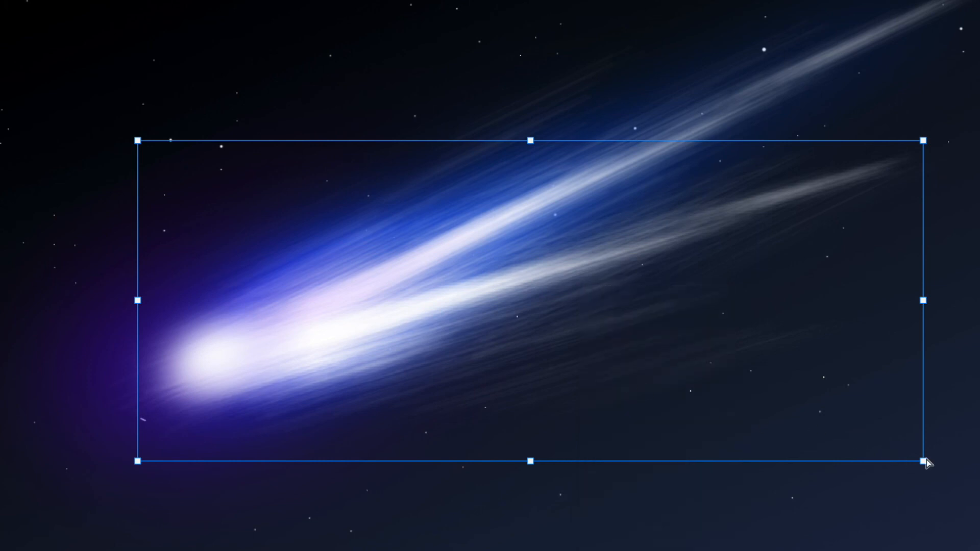
left_click_drag(925, 467, 889, 523)
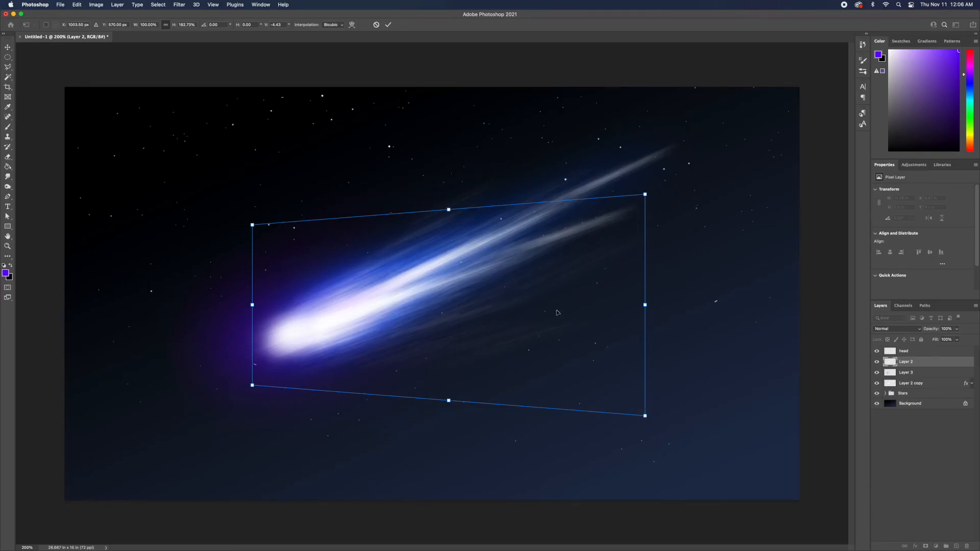
right_click(557, 313)
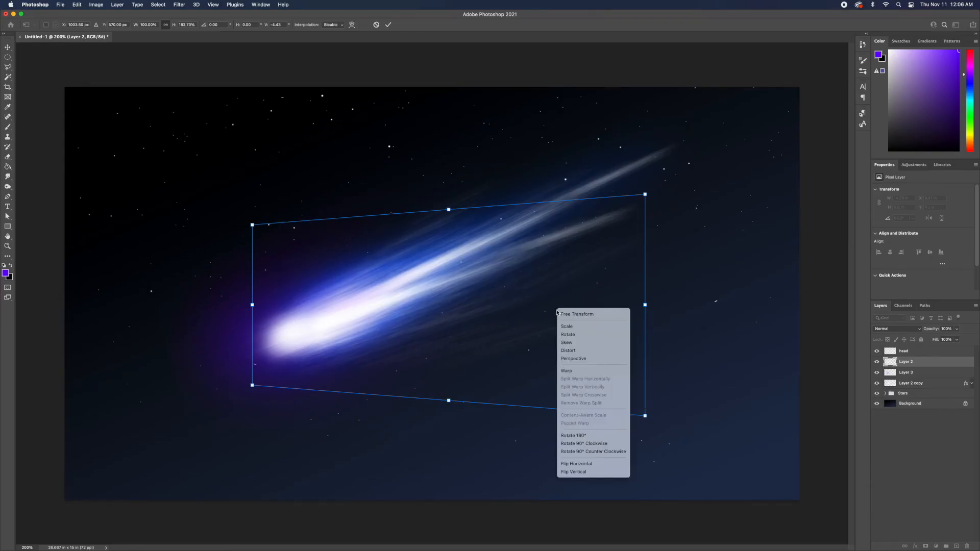
left_click(562, 313)
key("Return")
Rotate the comet layer slightly clockwise and shift it downward, then confirm the transform.
key("super+t")
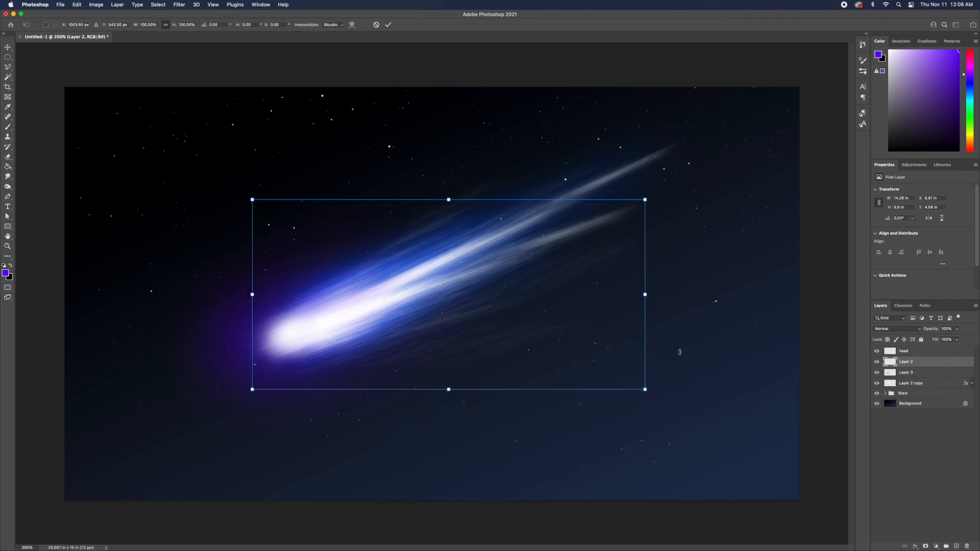
left_click_drag(680, 353, 685, 402)
left_click_drag(479, 298, 487, 331)
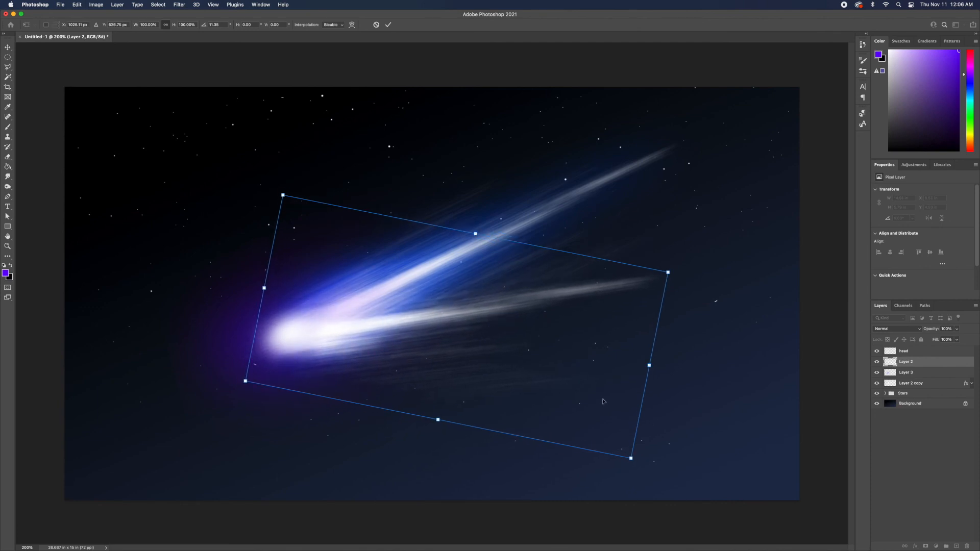
key("Return")
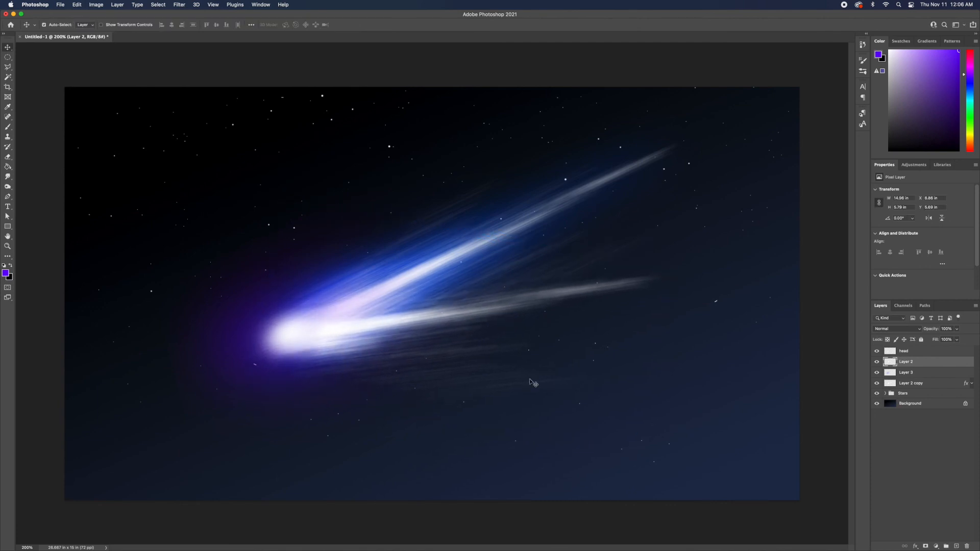